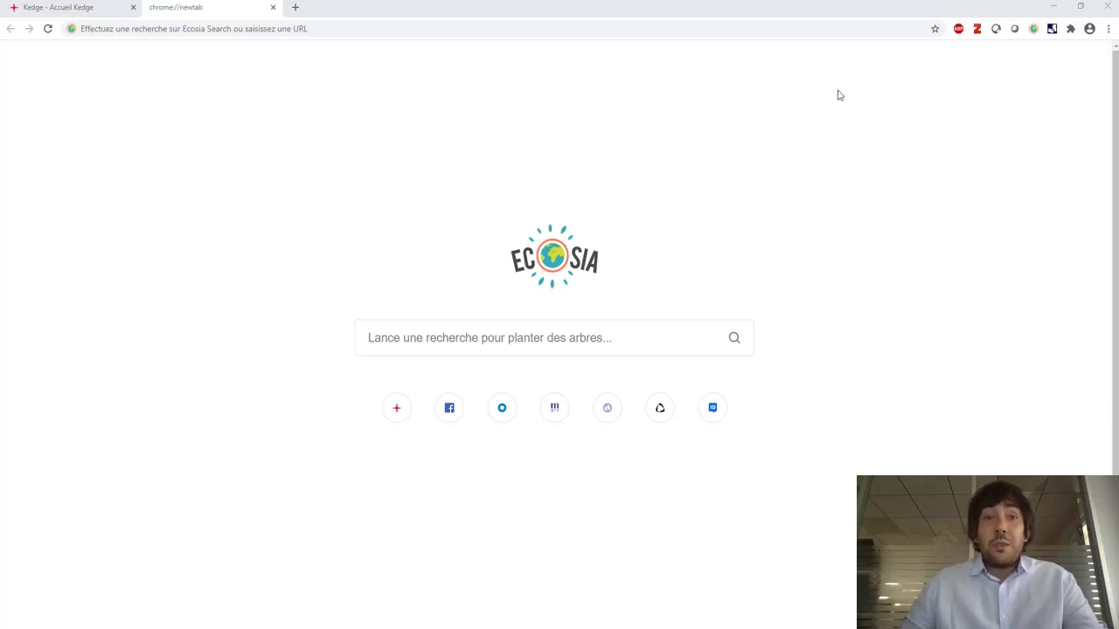
- Search the web for "zotero" and open the official Zotero site's download page
click(175, 26)
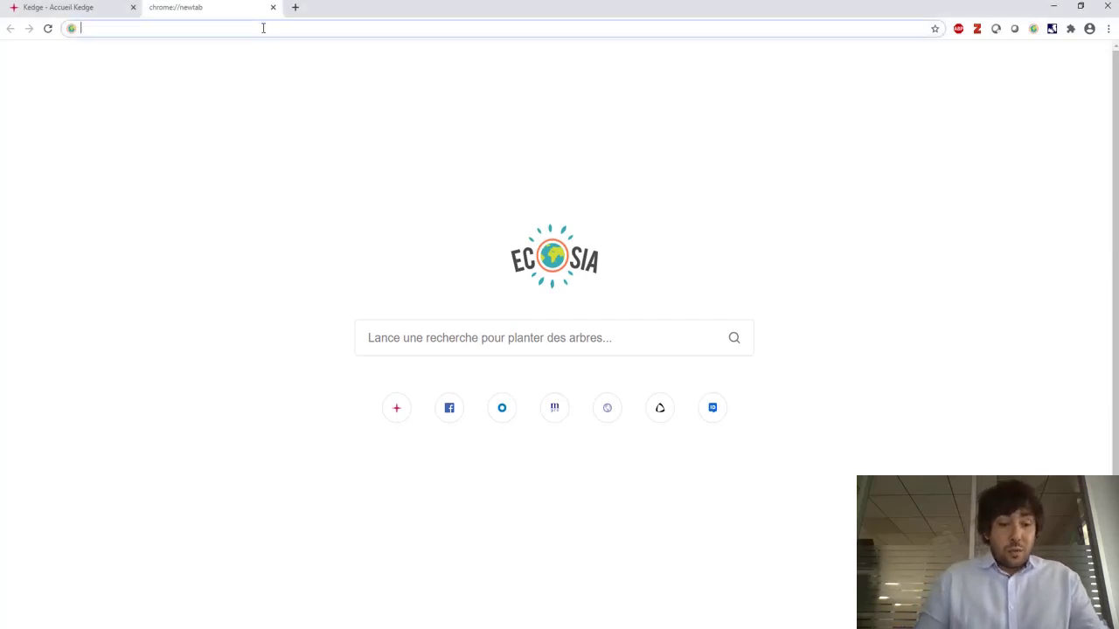
text(zotero)
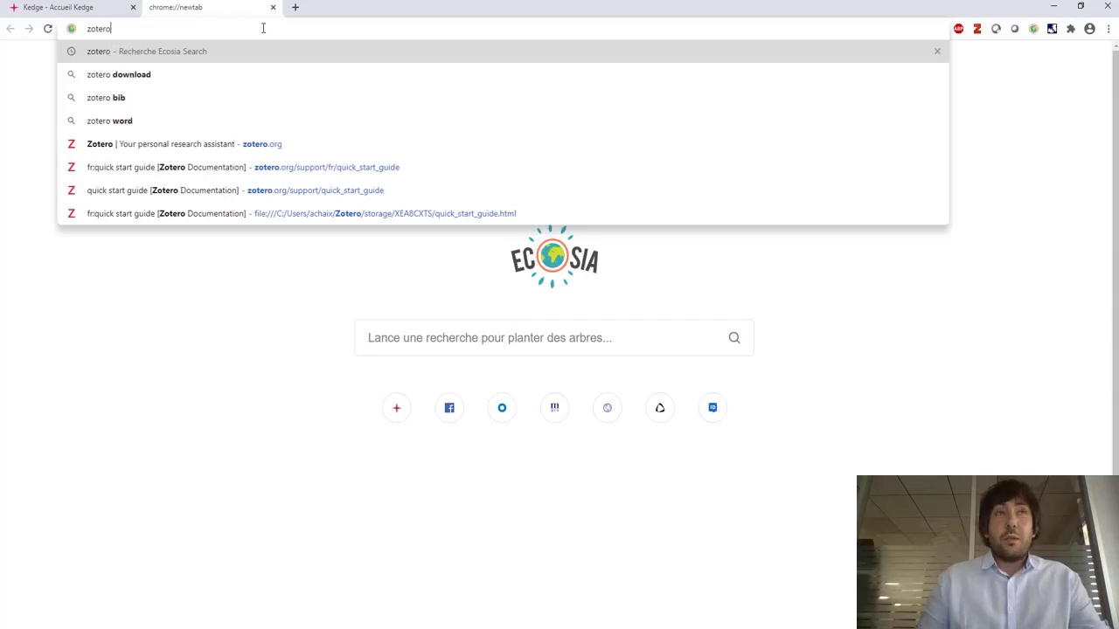
key(Return)
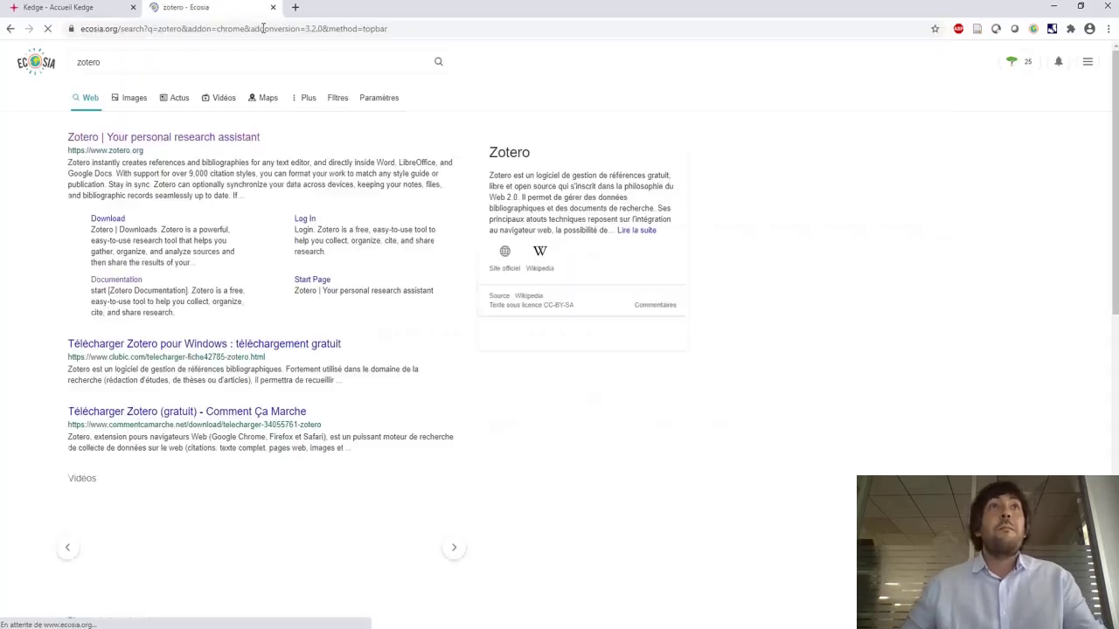
click(213, 138)
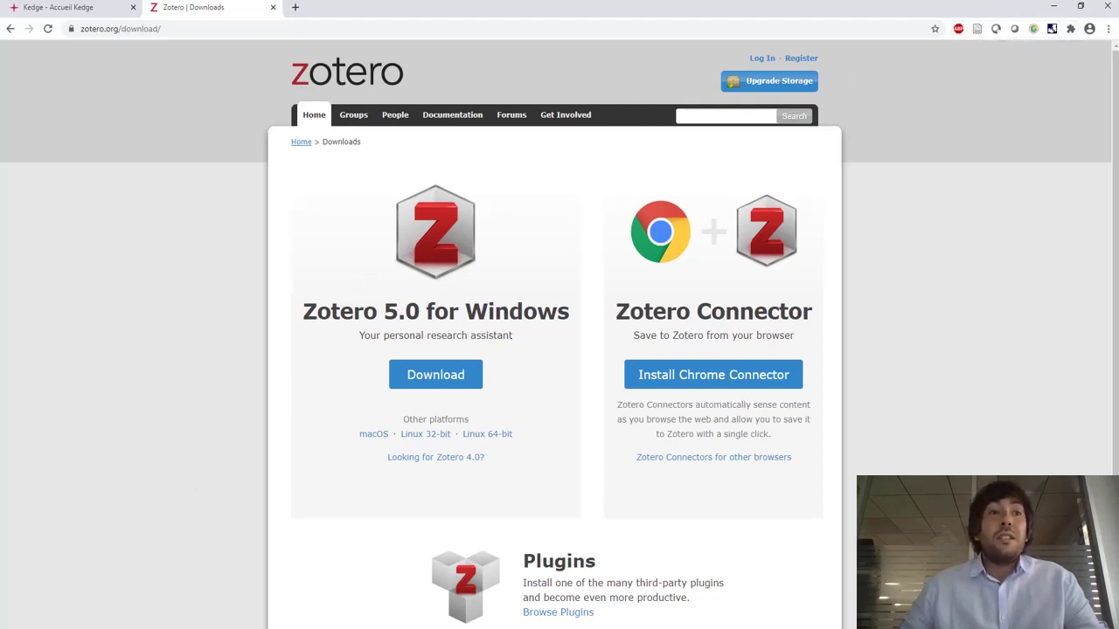
- Switch to the Zotero desktop application to view its library, and return to the download page in Chrome
click(128, 628)
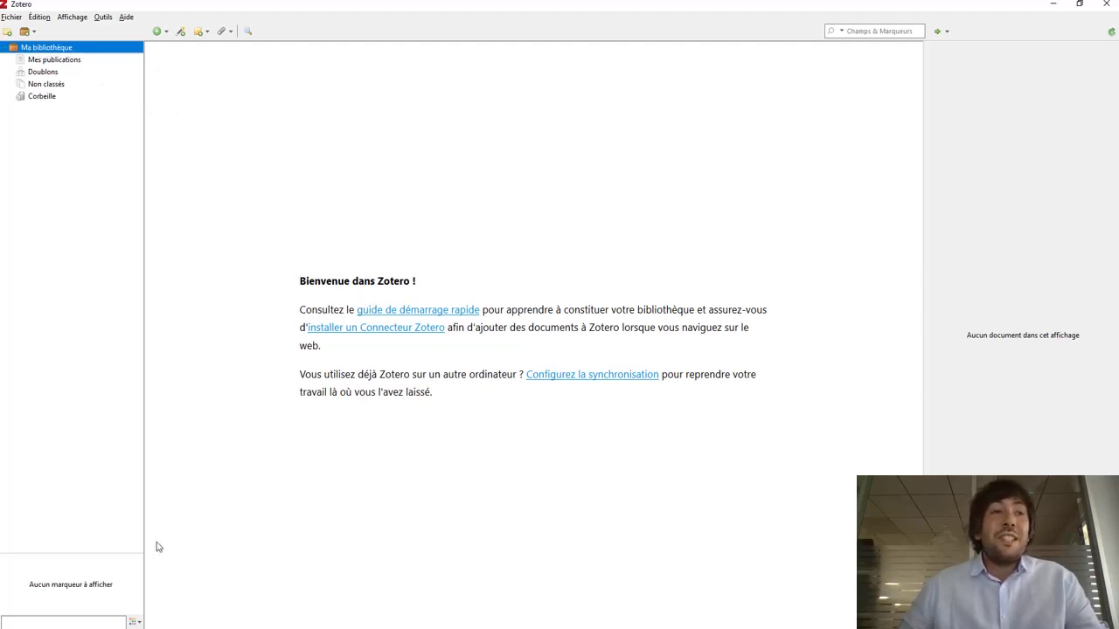
mouse_move(70, 628)
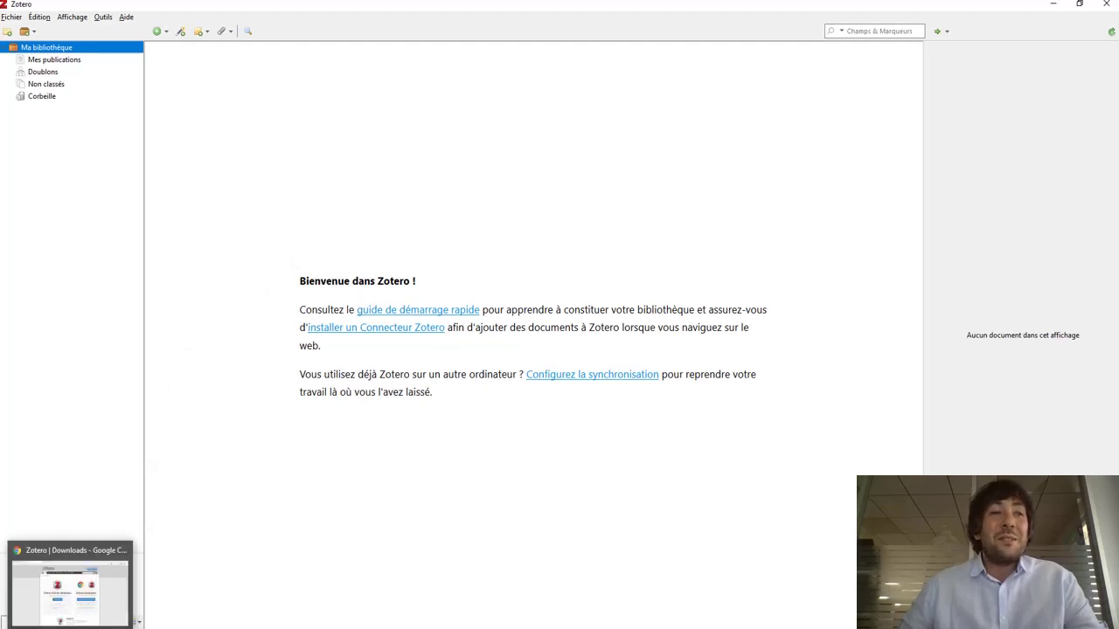
click(70, 591)
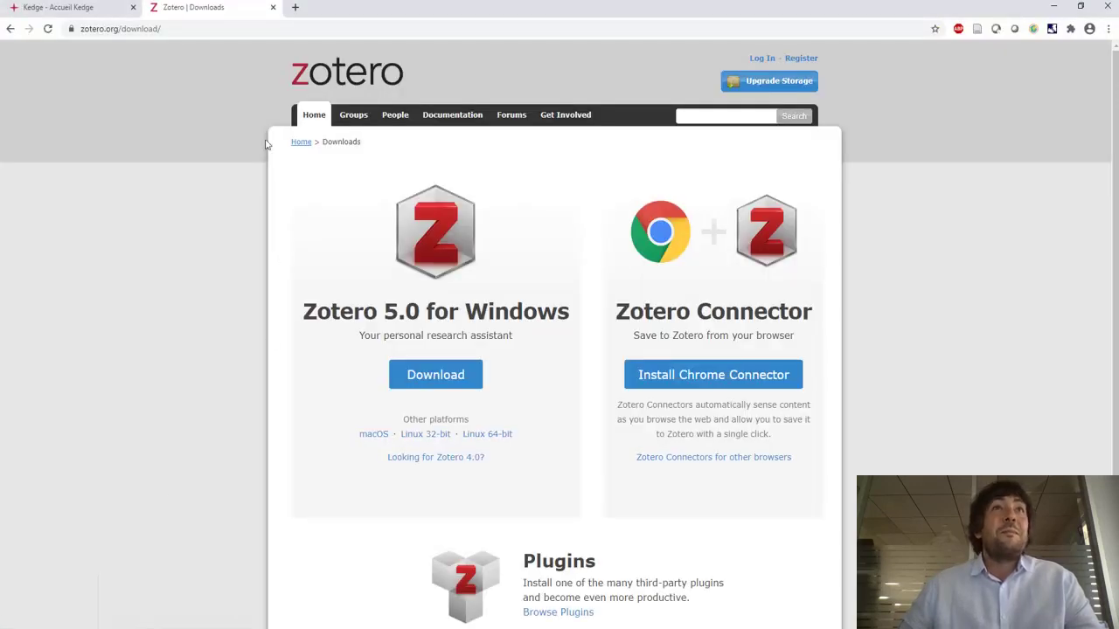
- From the Kedge Library site's resources, open the EBSCO Business Source Complete academic database
click(104, 12)
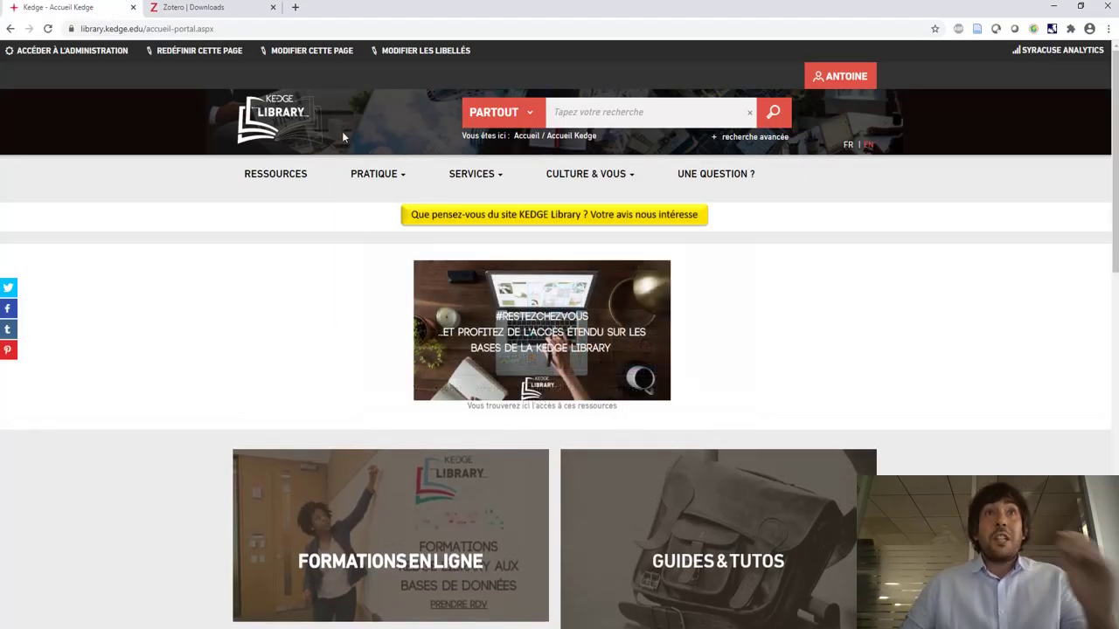
click(277, 179)
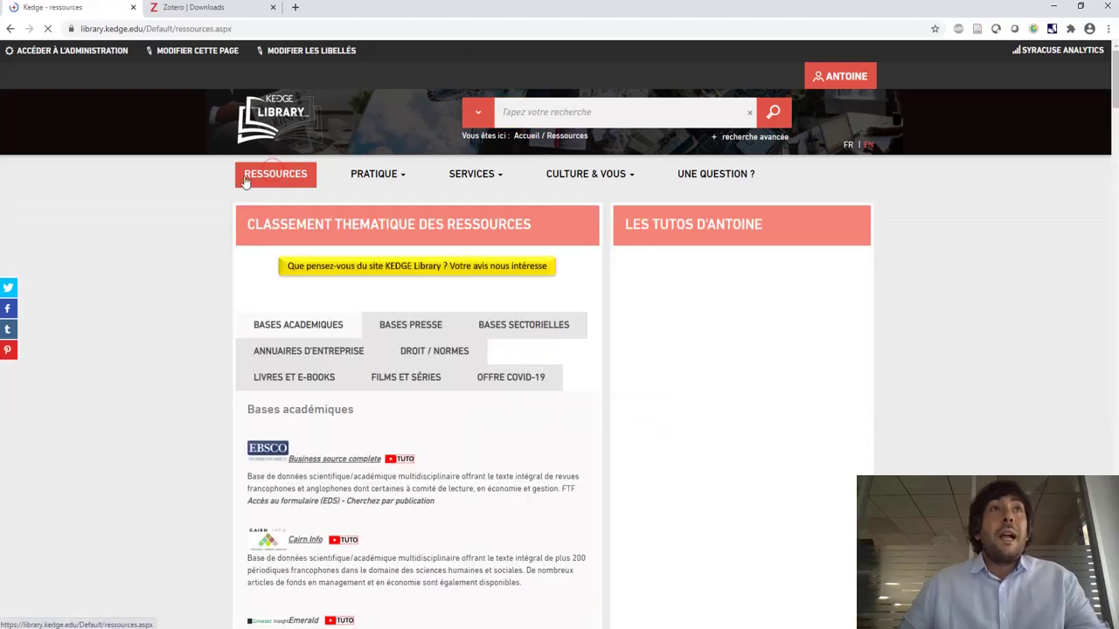
scroll(233, 326, down, 2)
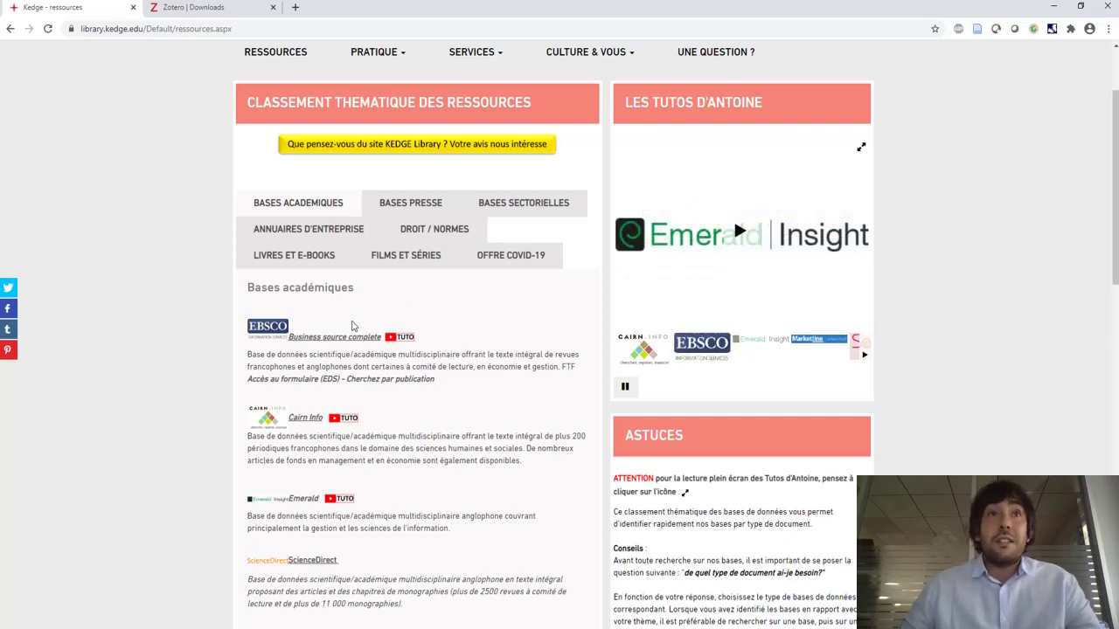
click(360, 343)
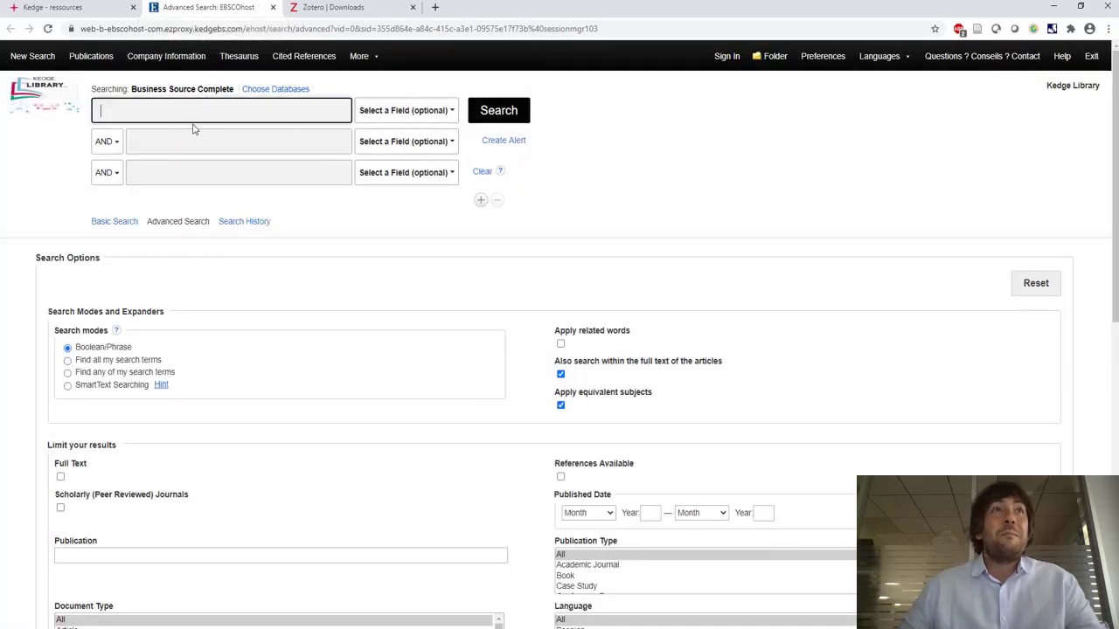
- Search Business Source Complete for "emerging markets"
click(189, 111)
text(em)
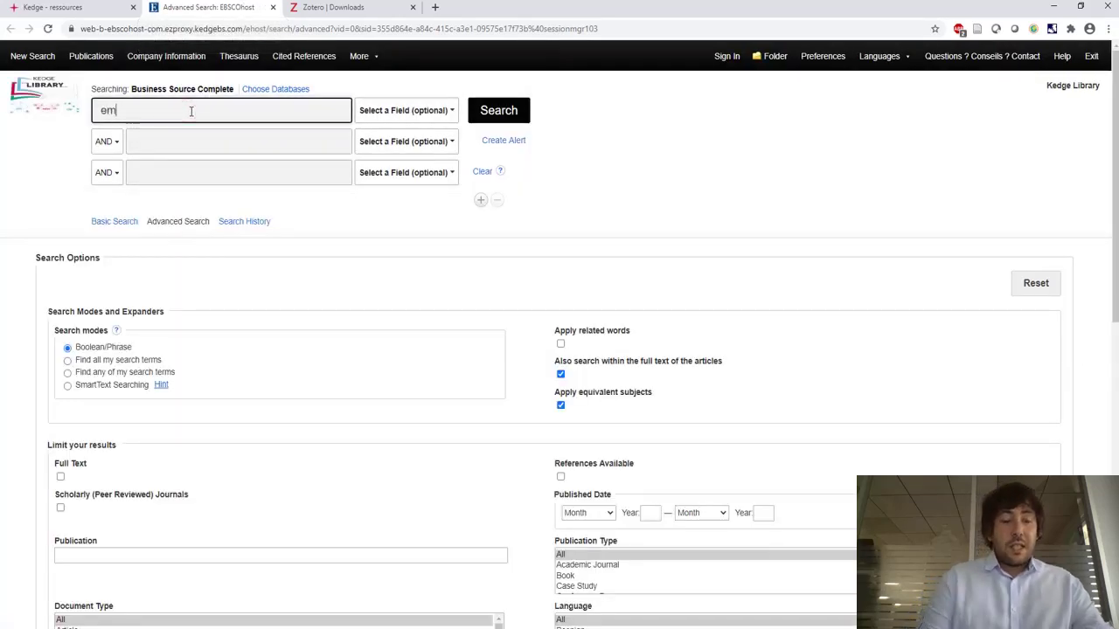
text(erg)
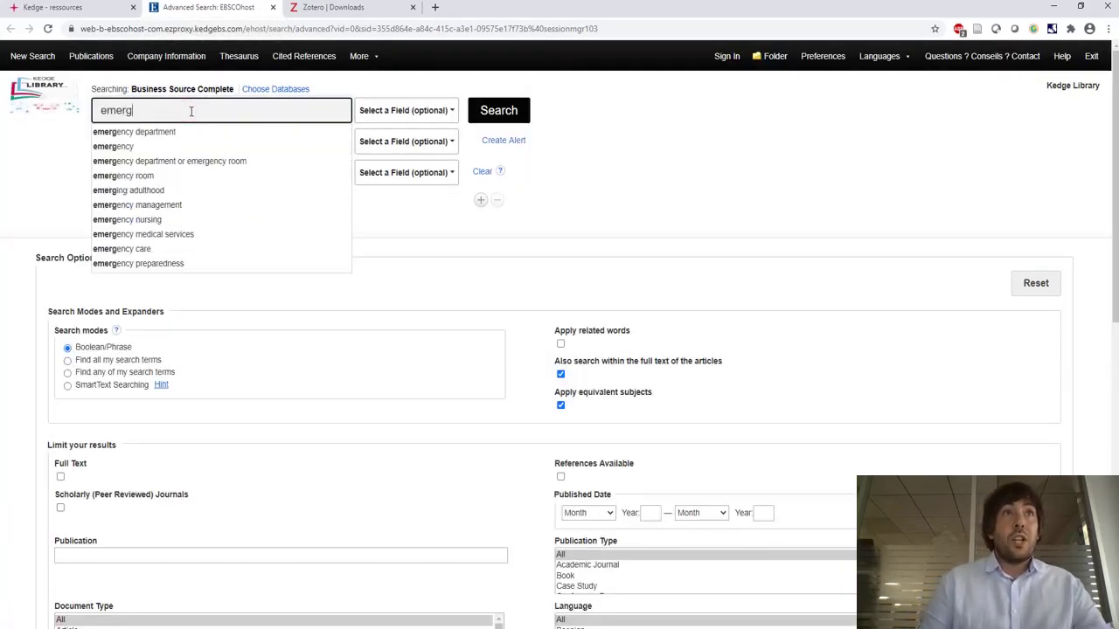
text(ing)
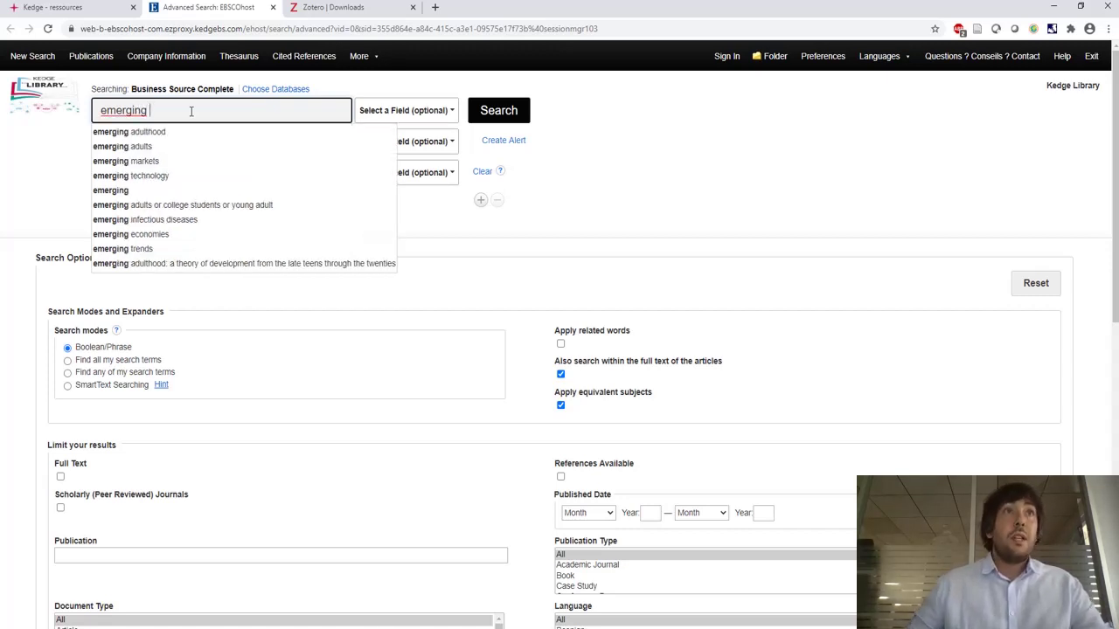
click(129, 162)
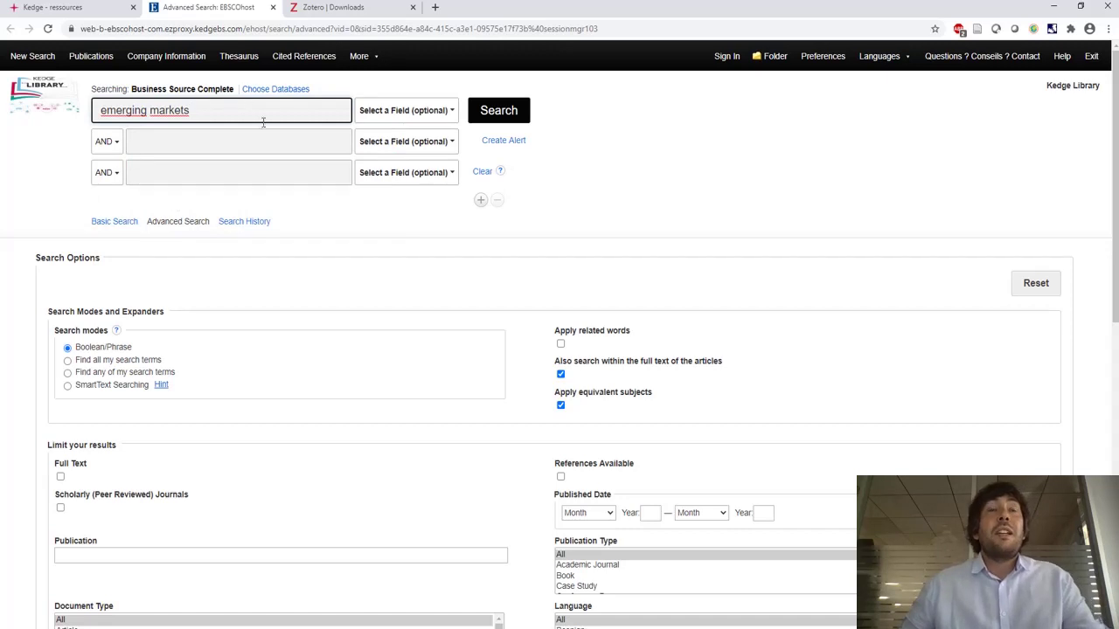
click(490, 116)
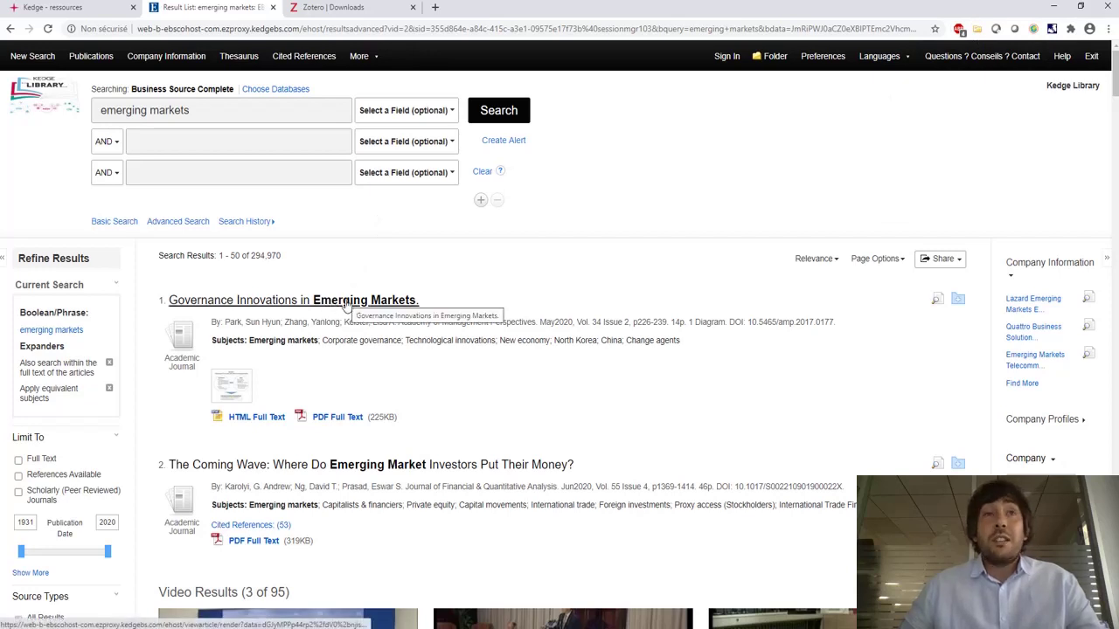
- Open the article "Governance Innovations in Emerging Markets" and save it to Ma bibliothèque with the Zotero Connector
click(407, 299)
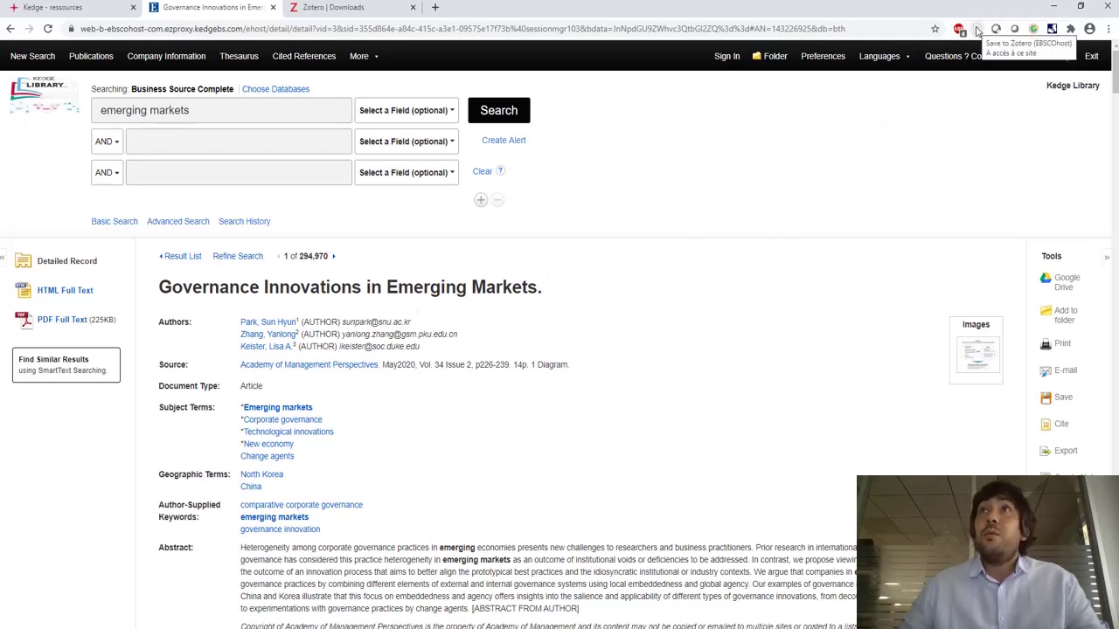
click(977, 30)
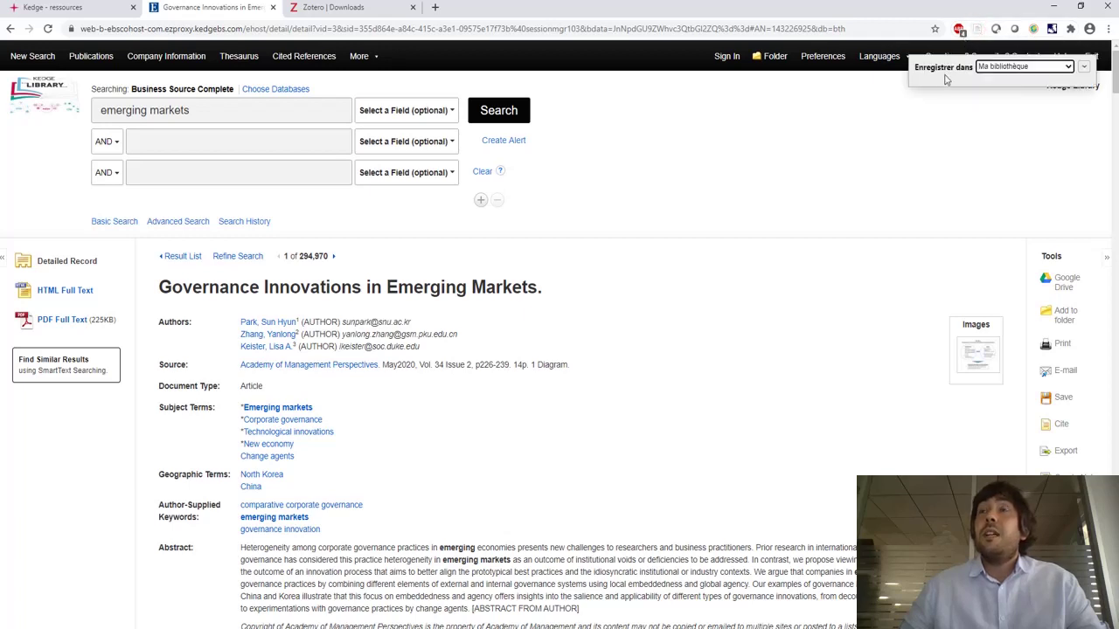
click(1083, 67)
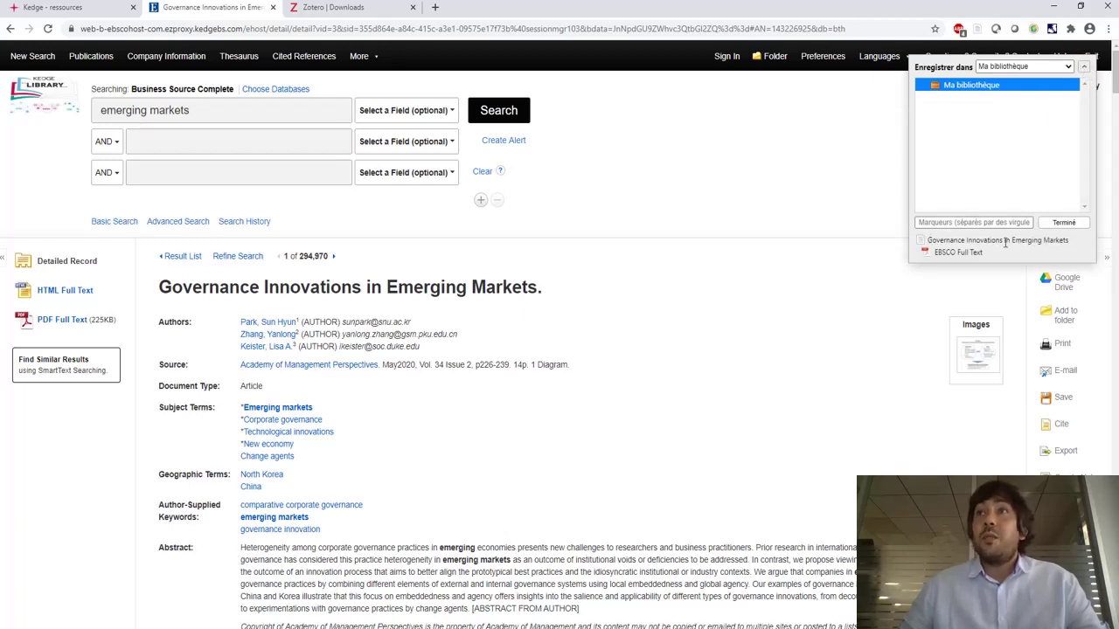
click(1064, 224)
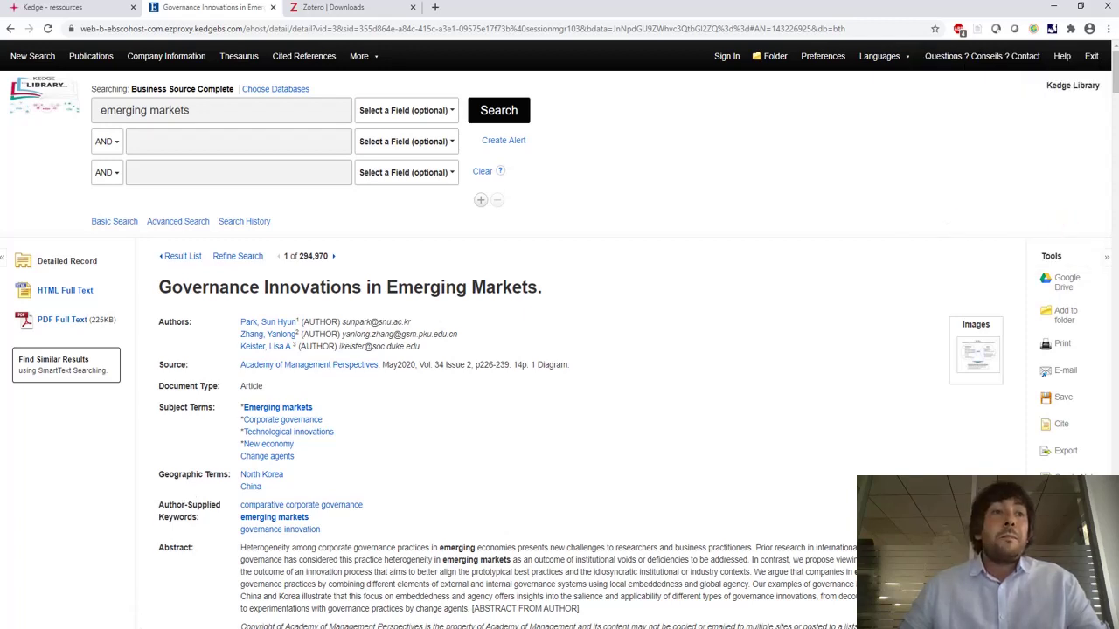
- Switch to Zotero and view the options for adding a collection to Ma bibliothèque, without creating one
key(alt+Tab)
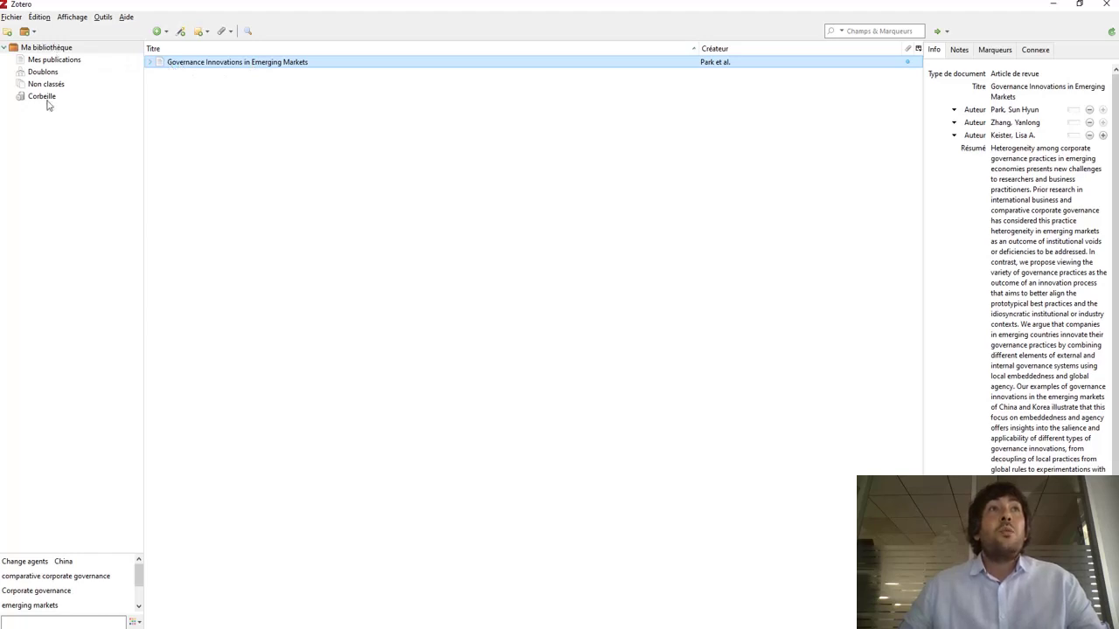
right_click(51, 53)
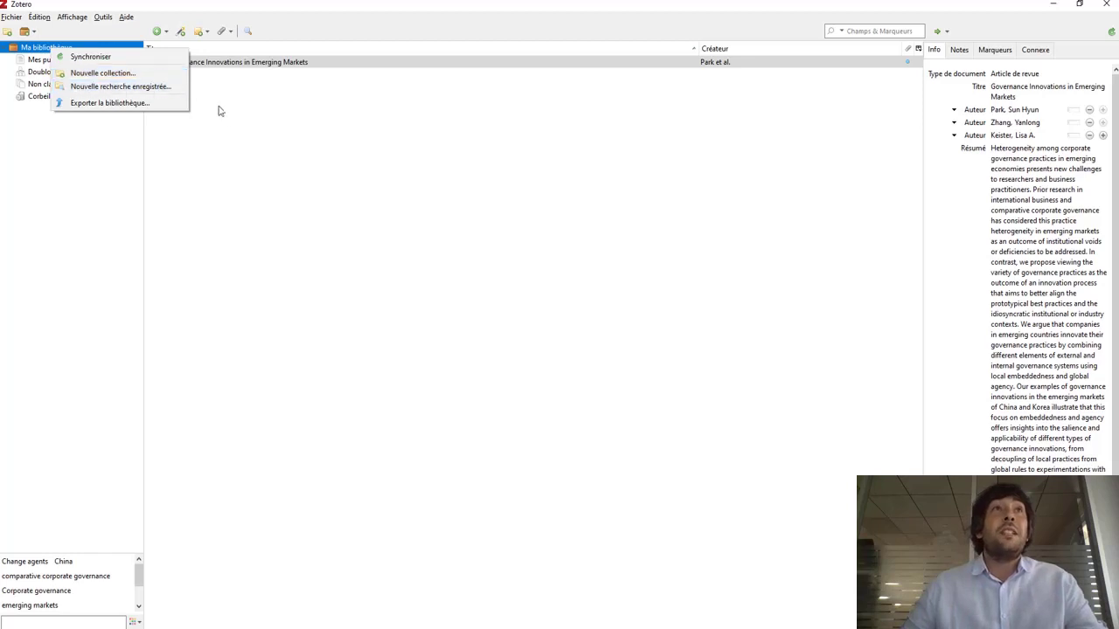
click(265, 116)
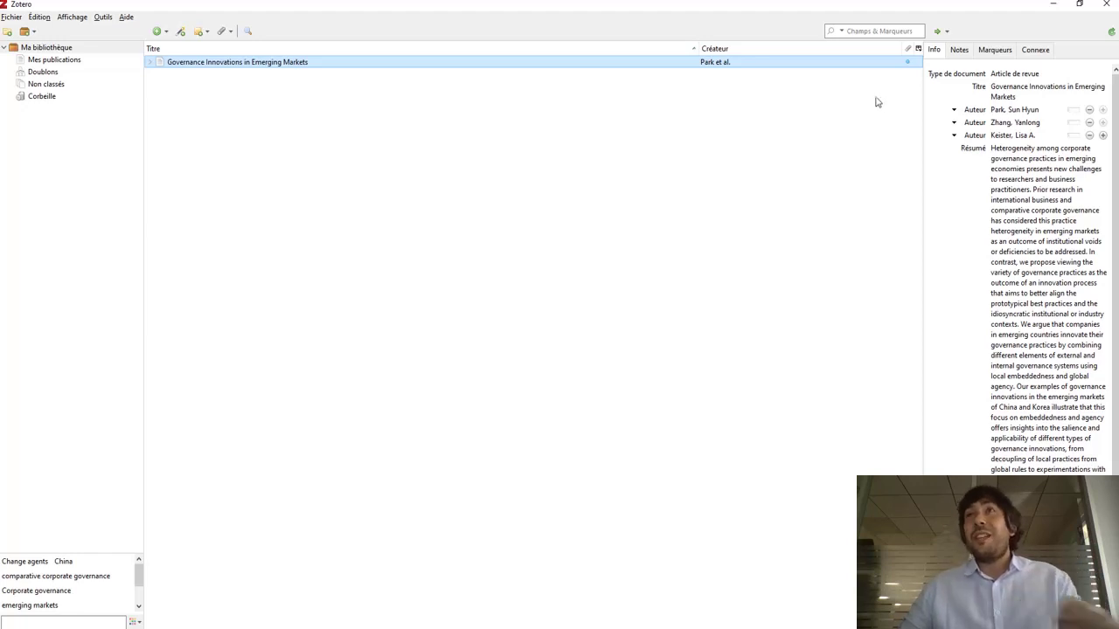
- Examine the saved article's bibliographic fields, including title, authors and publication details, and the available document types
click(1023, 88)
click(1023, 76)
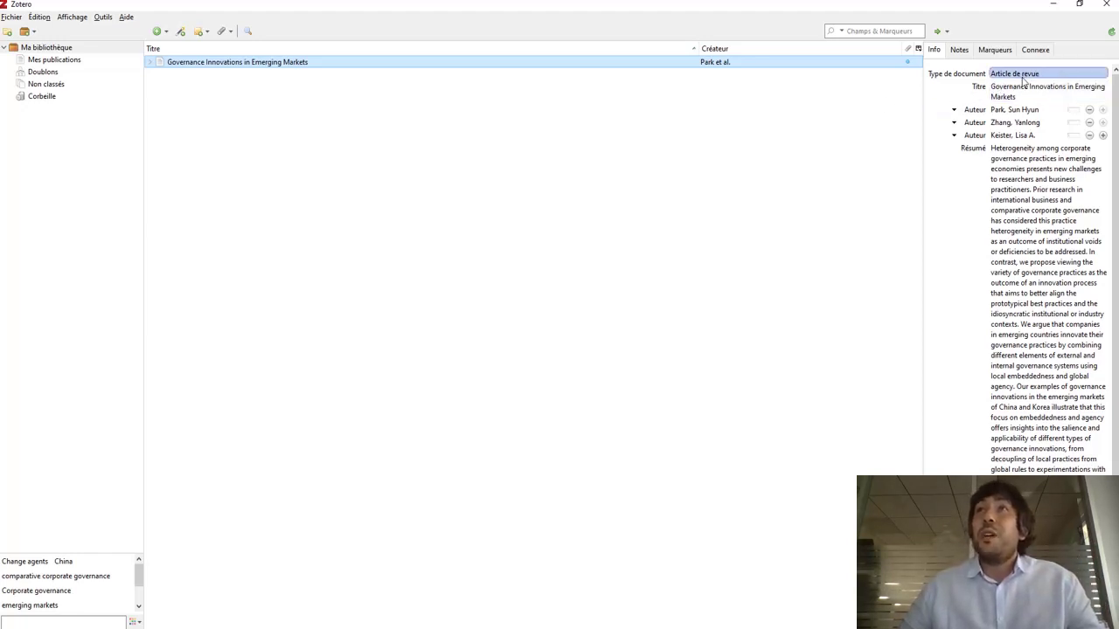
click(1007, 92)
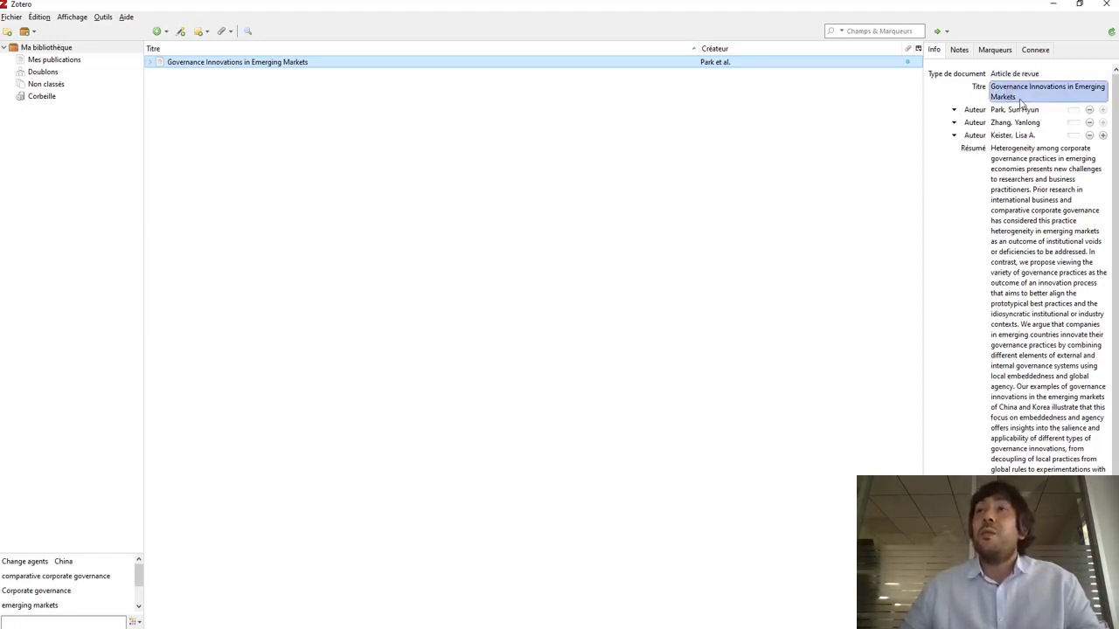
scroll(967, 314, down, 3)
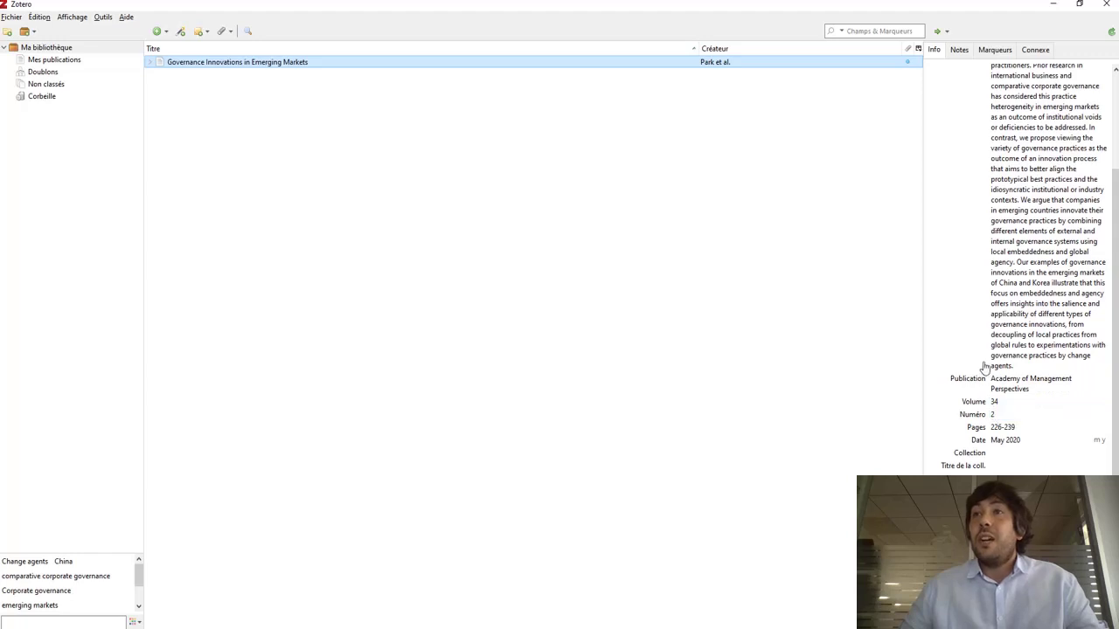
scroll(984, 380, down, 1)
scroll(931, 319, up, 3)
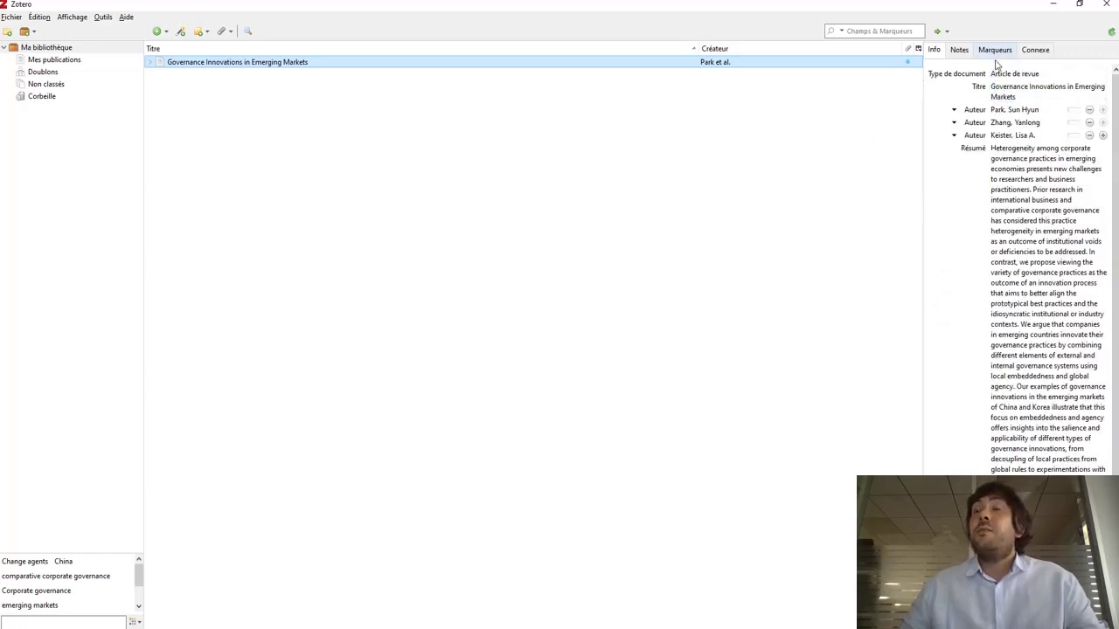
click(1016, 124)
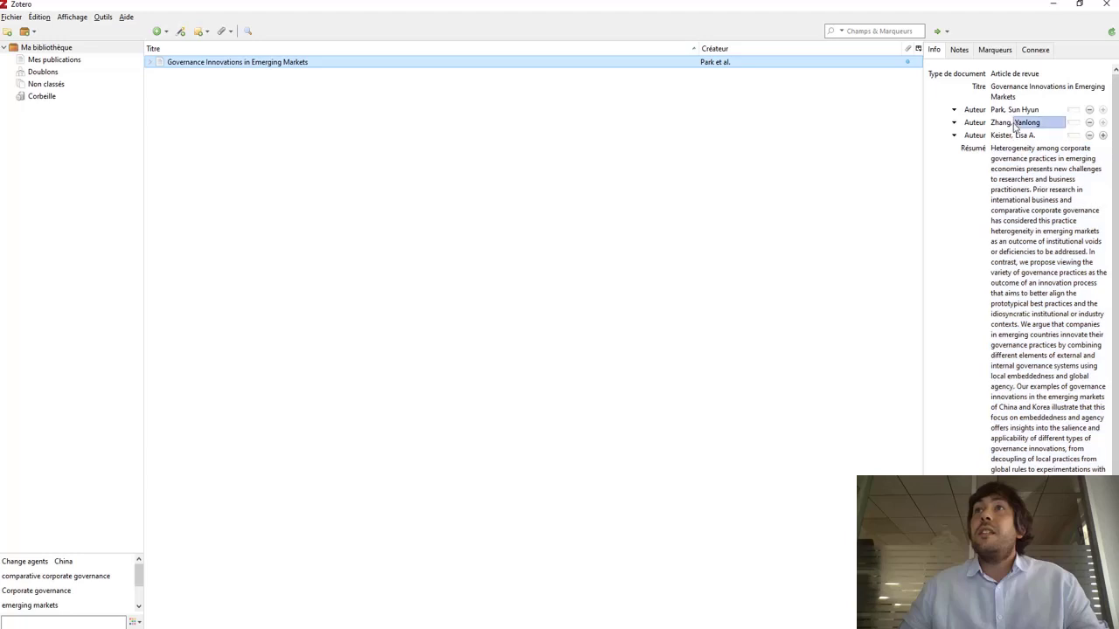
click(1010, 77)
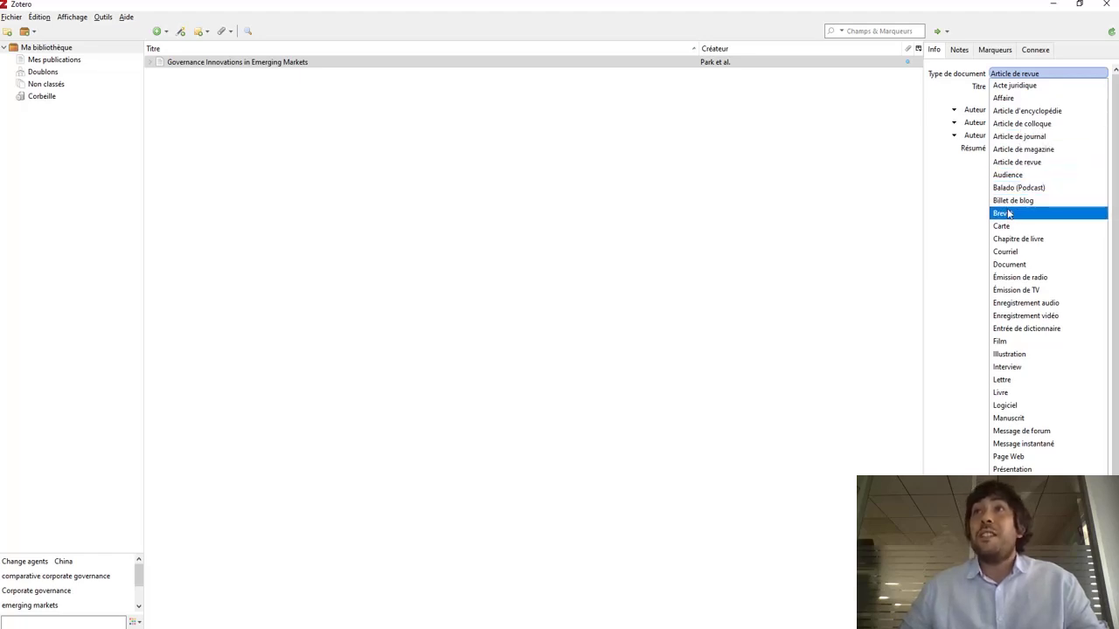
click(872, 187)
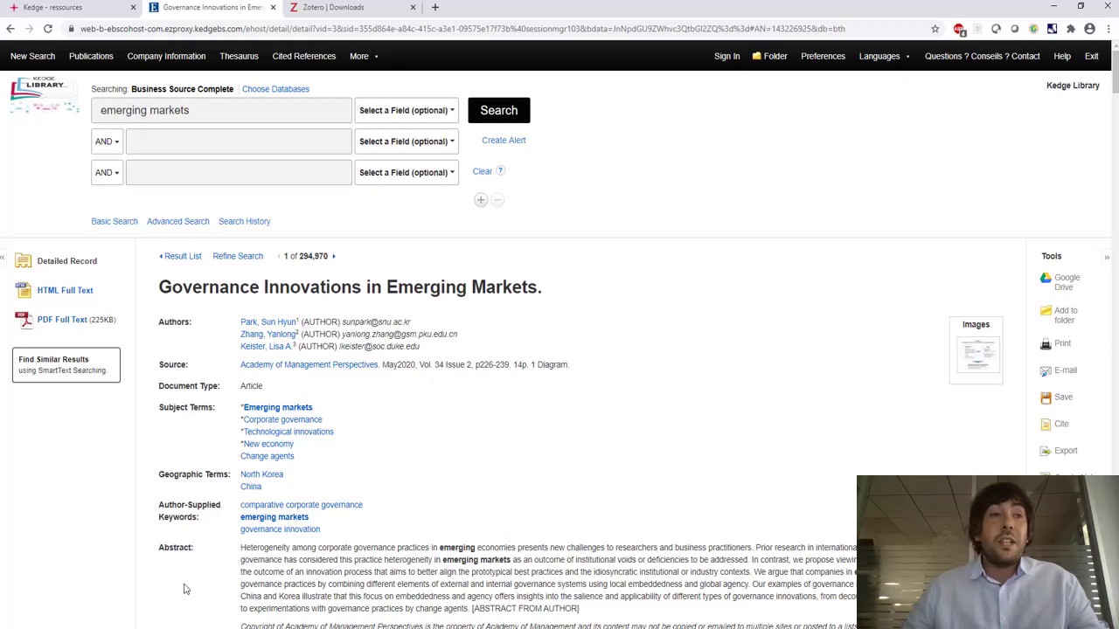
- Return to Zotero and create a blank item of type Livre in Ma bibliothèque, leaving its title empty
click(128, 627)
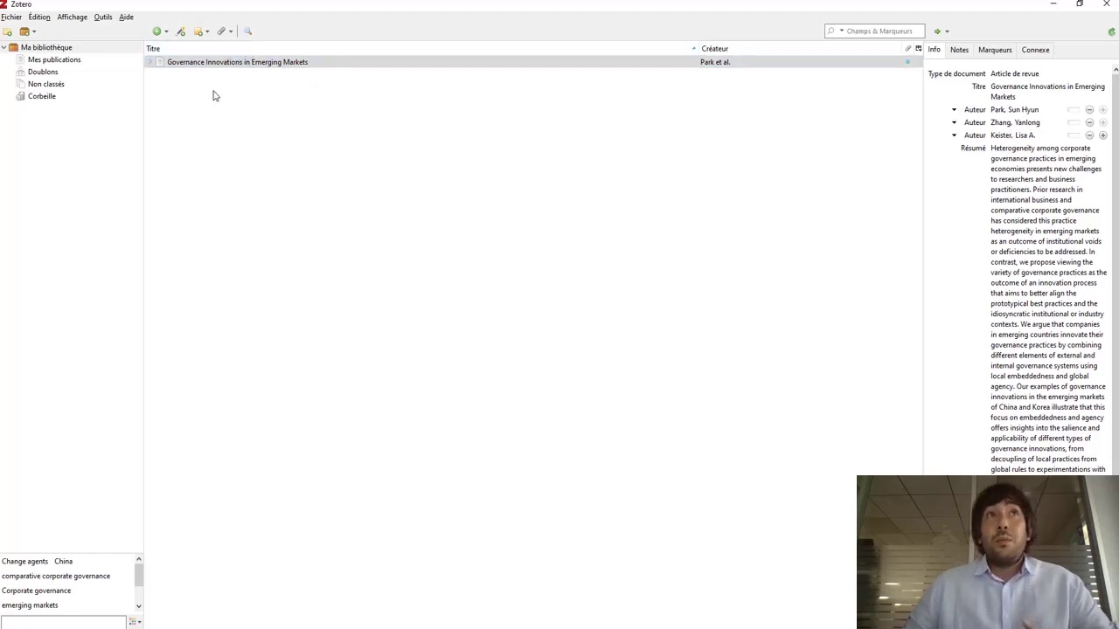
click(160, 33)
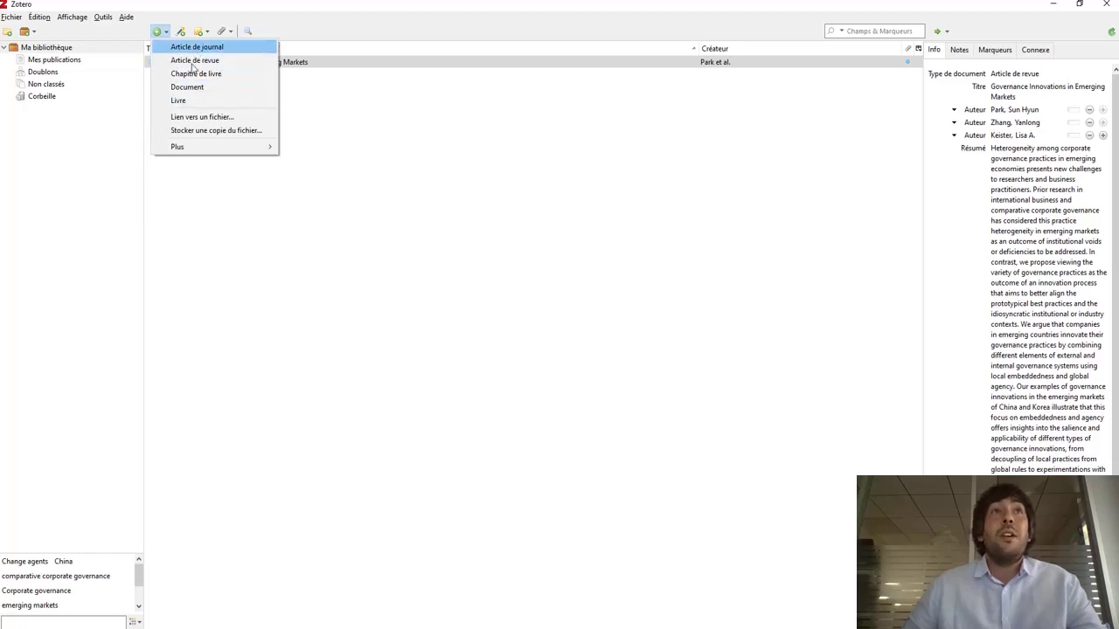
click(191, 103)
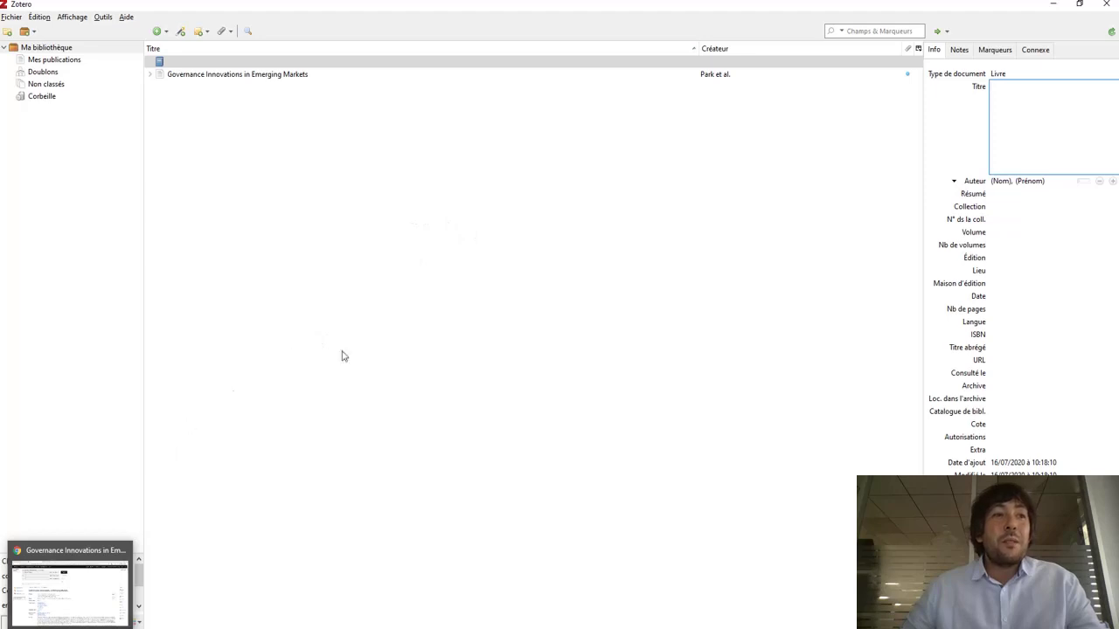
click(315, 301)
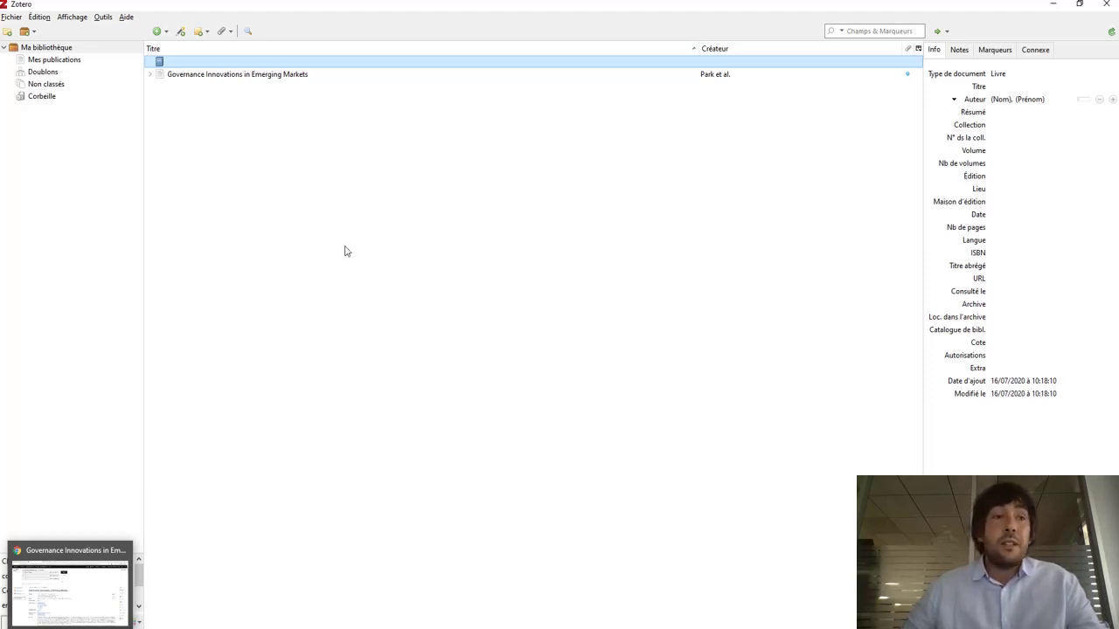
- Switch to Word, create a blank document and display the Zotero citation commands
click(12, 628)
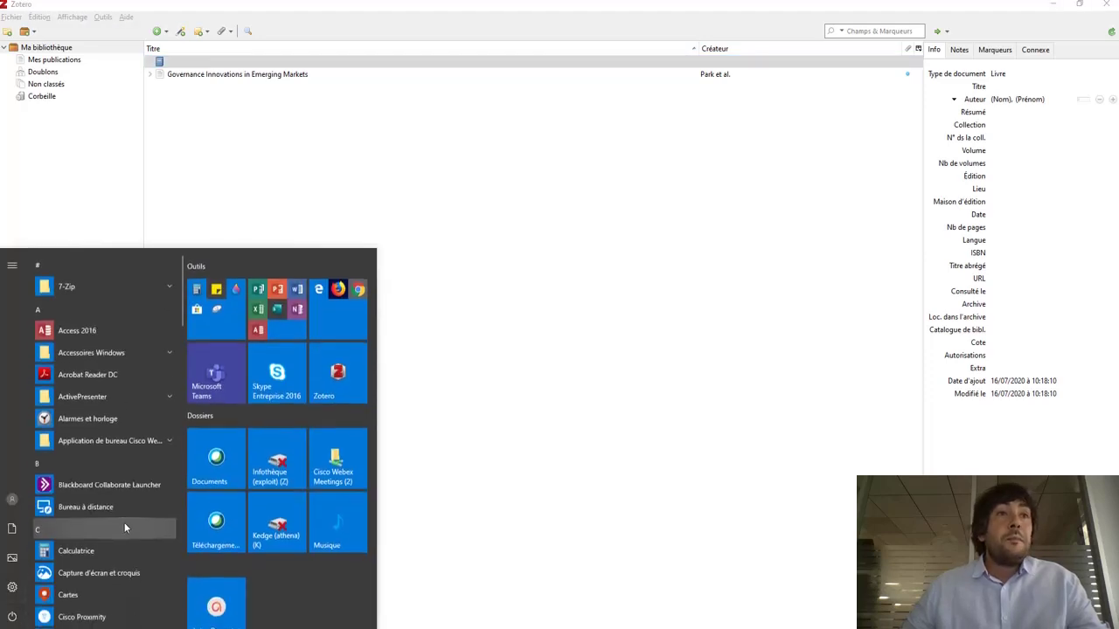
click(292, 335)
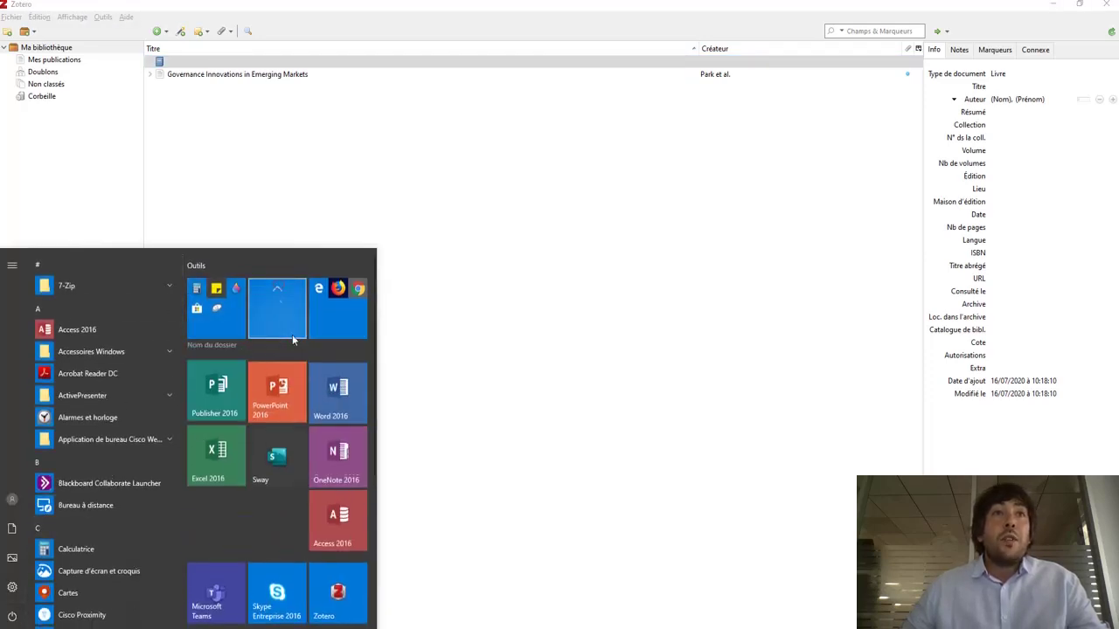
click(338, 395)
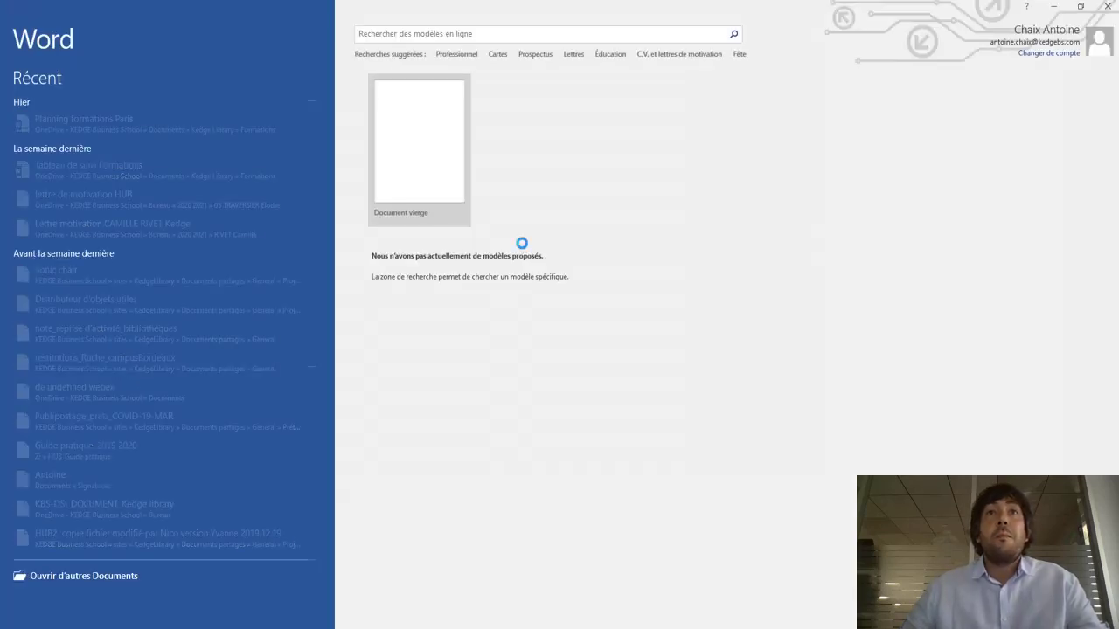
click(419, 156)
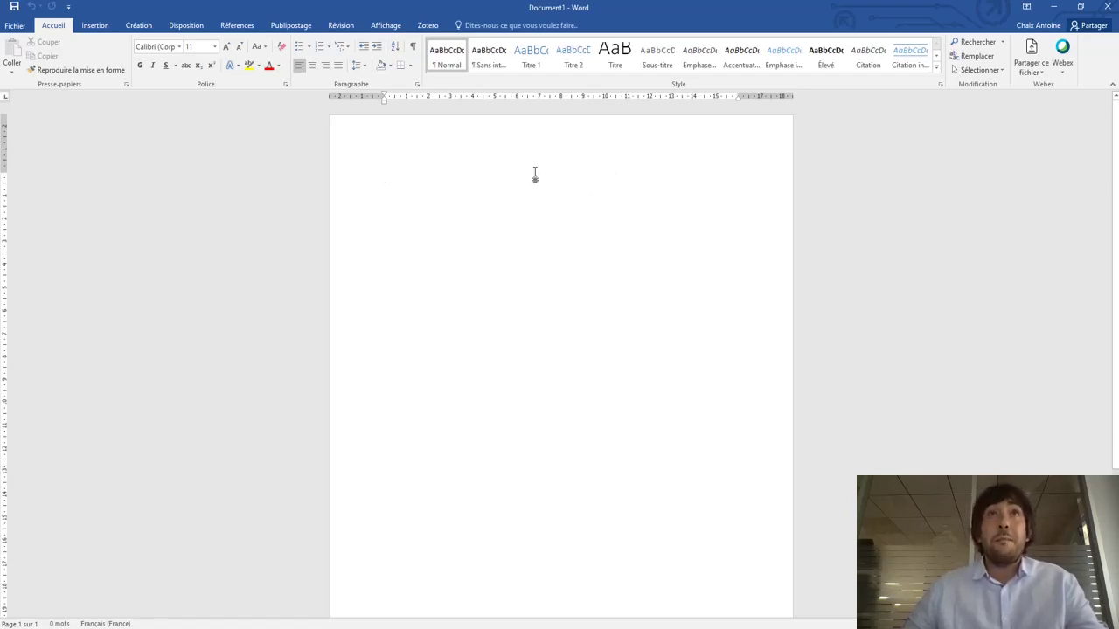
click(427, 26)
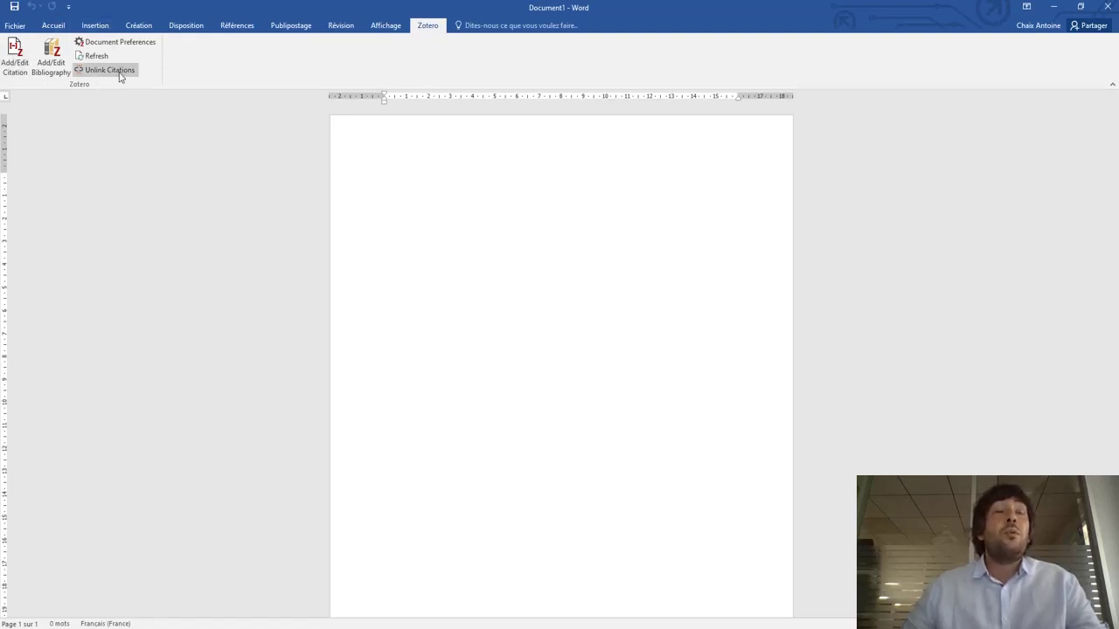
click(22, 74)
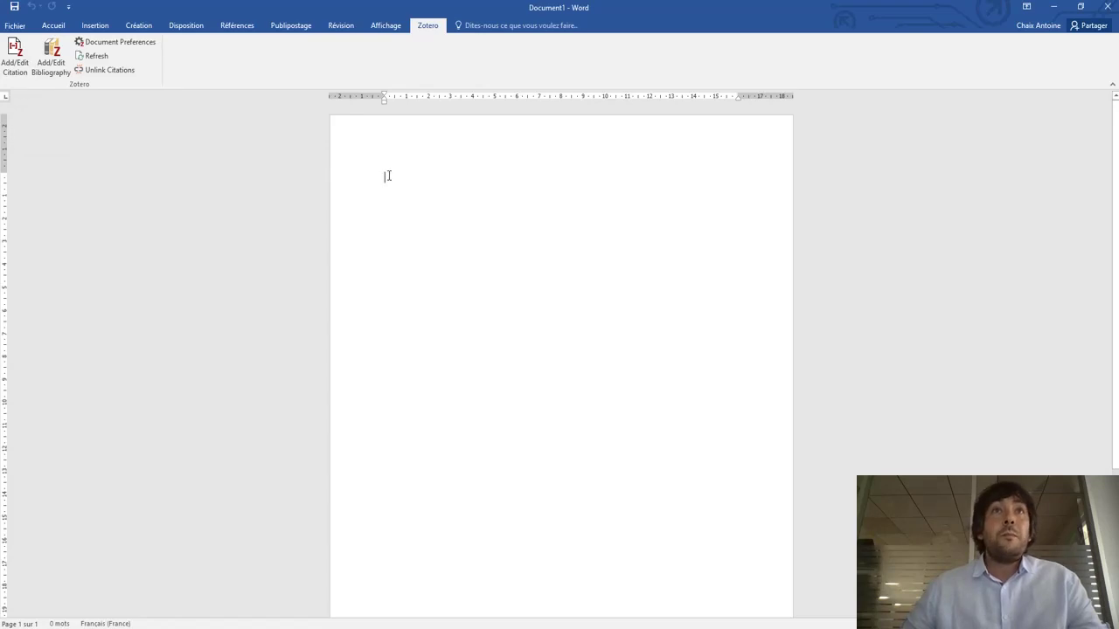
- Enter the placeholder quotation « bazjebazjeljzlenlnelze » in the first line of the document
text(« )
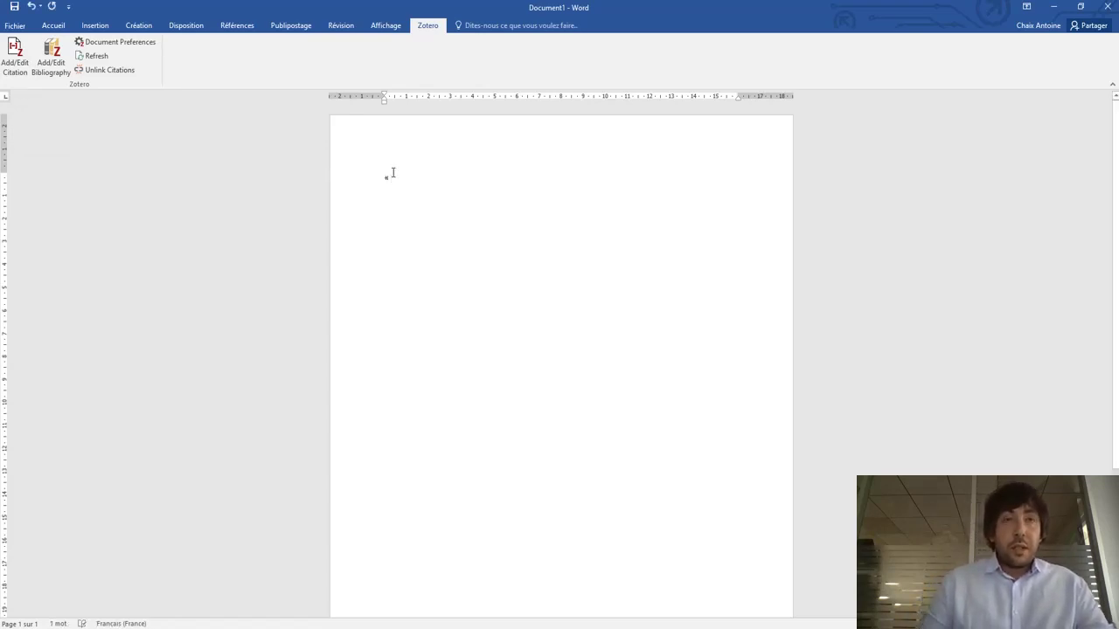
text(bazjebazjelj)
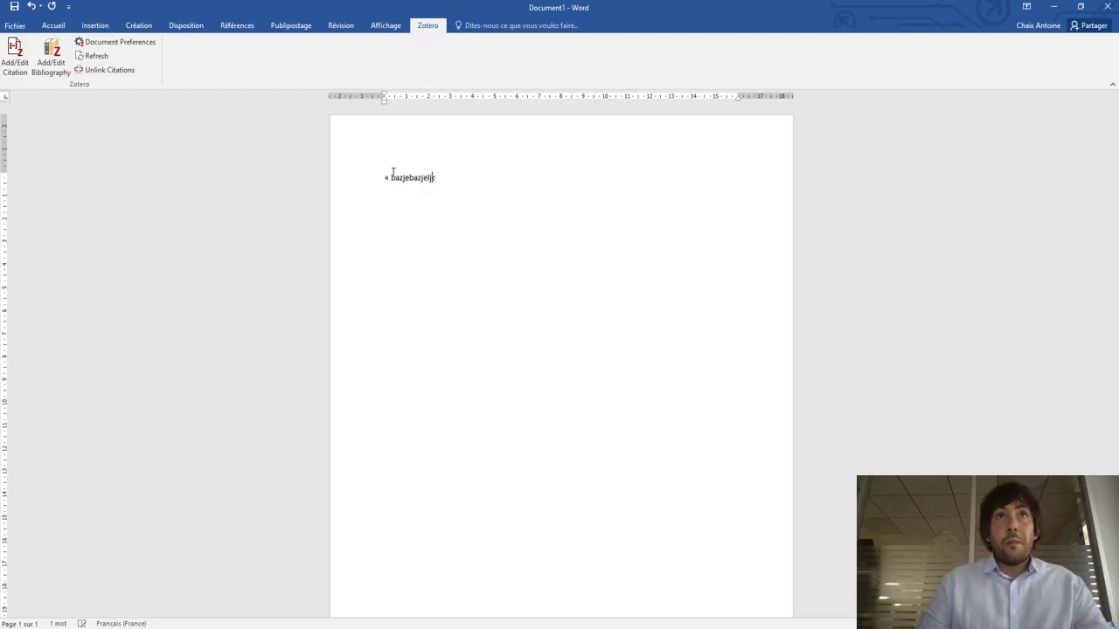
text(zlenlnelze)
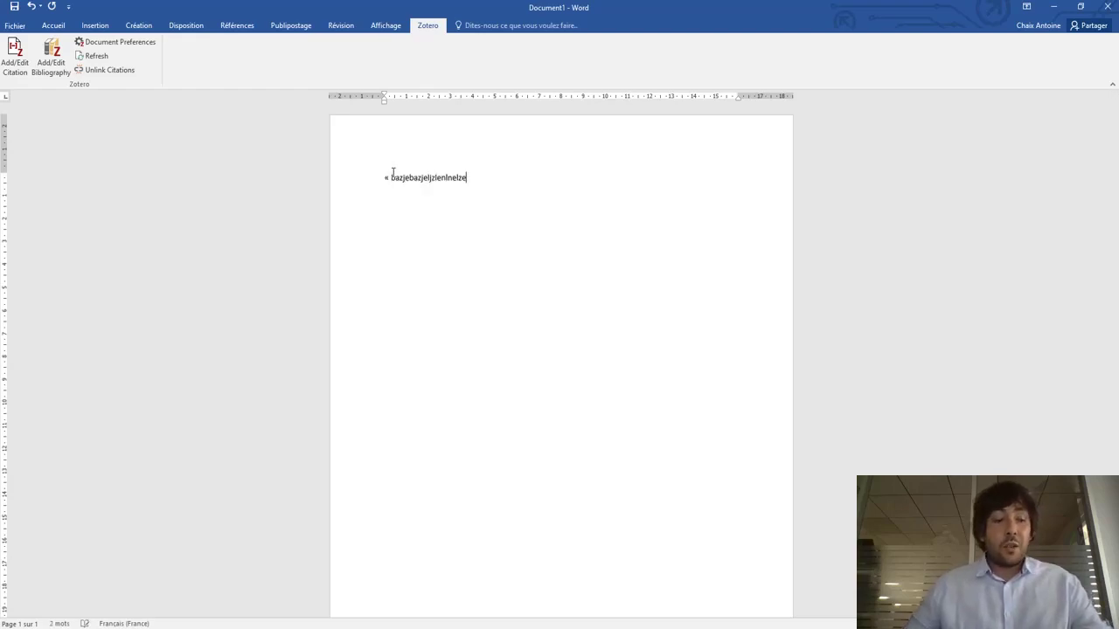
text( »)
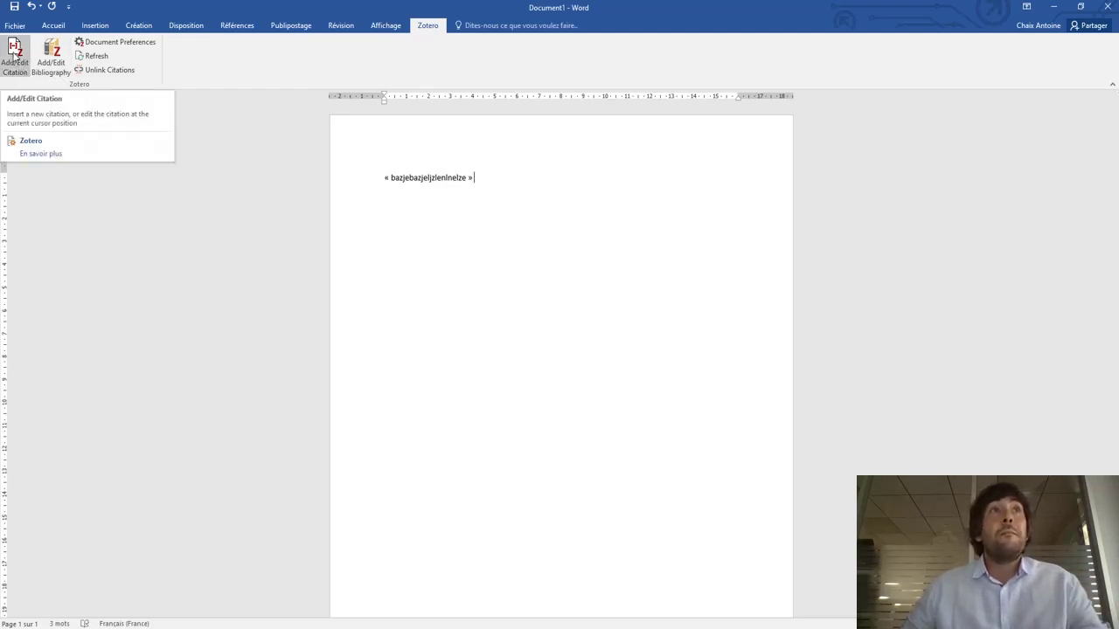
- Start a Zotero citation after the quotation, using American Psychological Association (APA) 7th edition style, Français (France) and storage in Champs
click(13, 55)
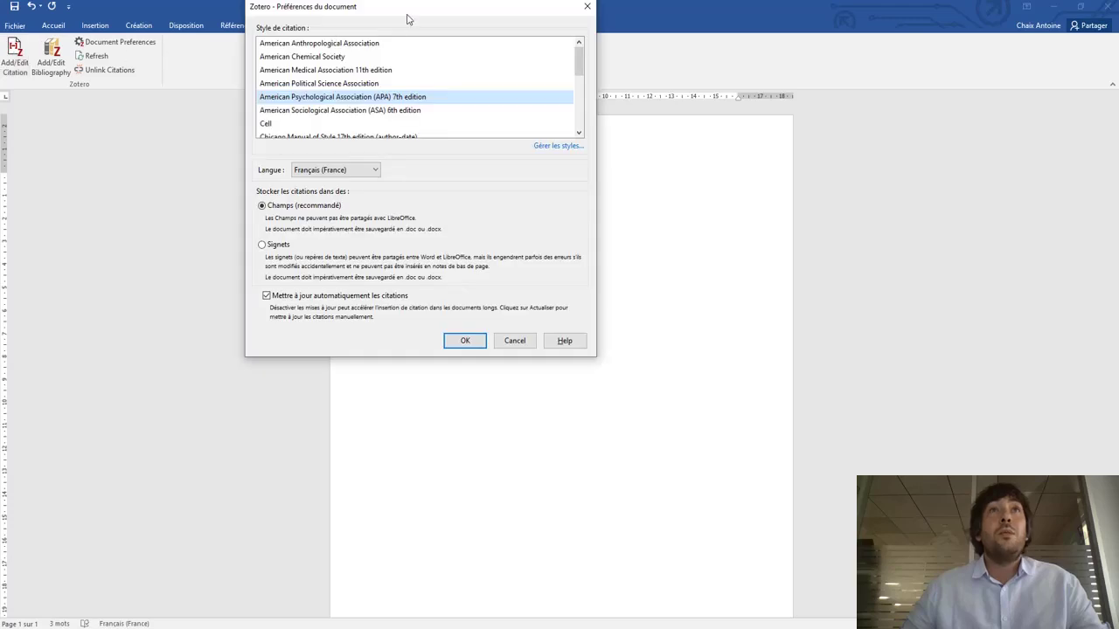
drag(412, 15, 551, 204)
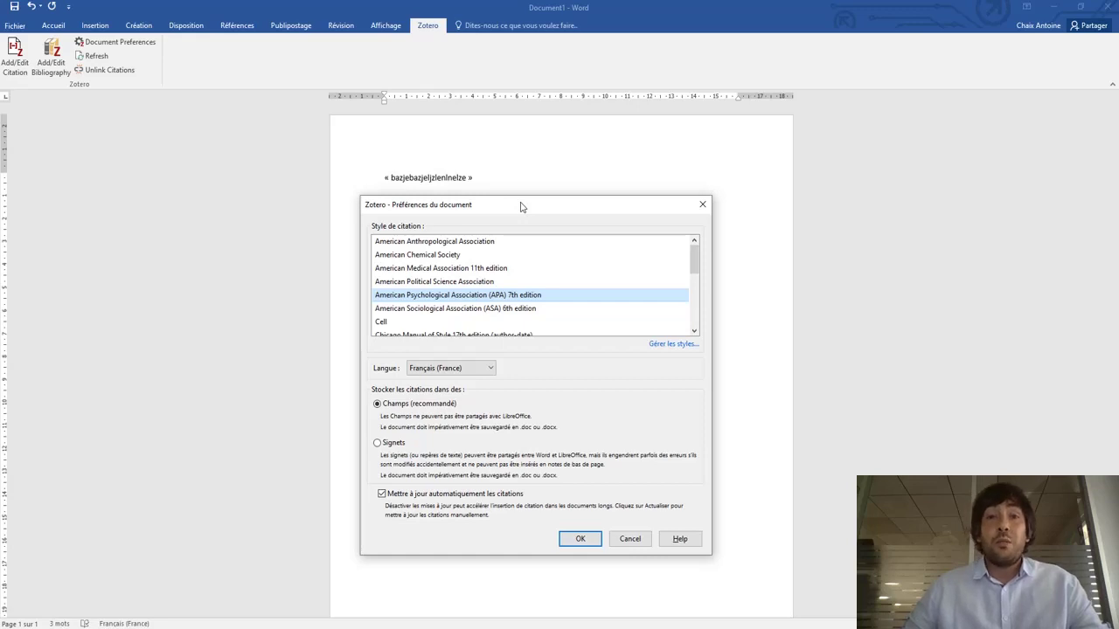
drag(520, 207, 546, 201)
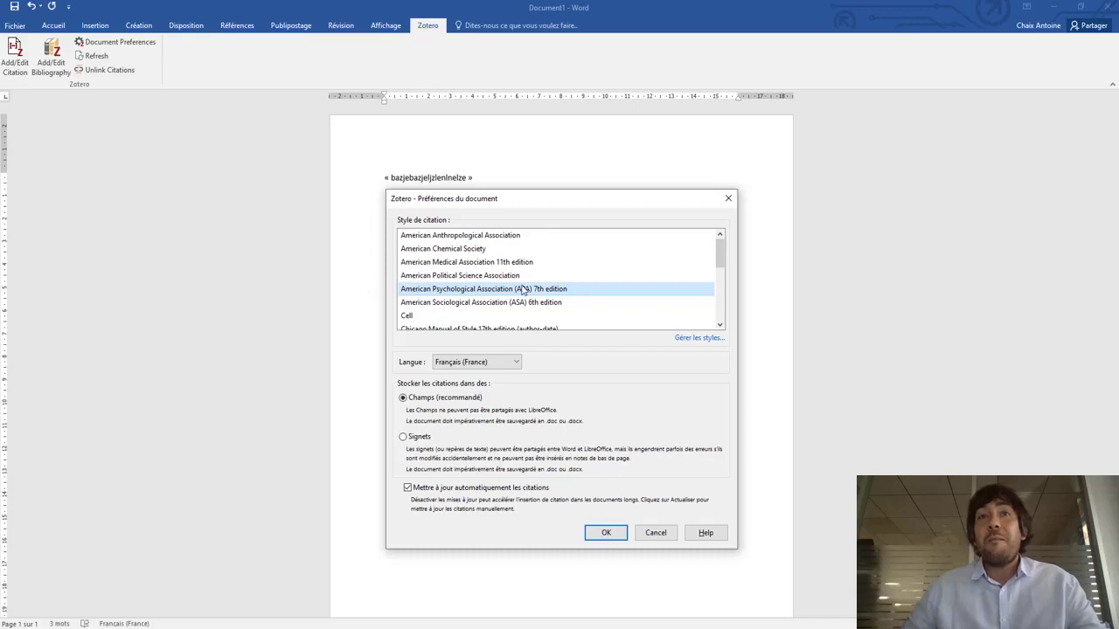
click(606, 533)
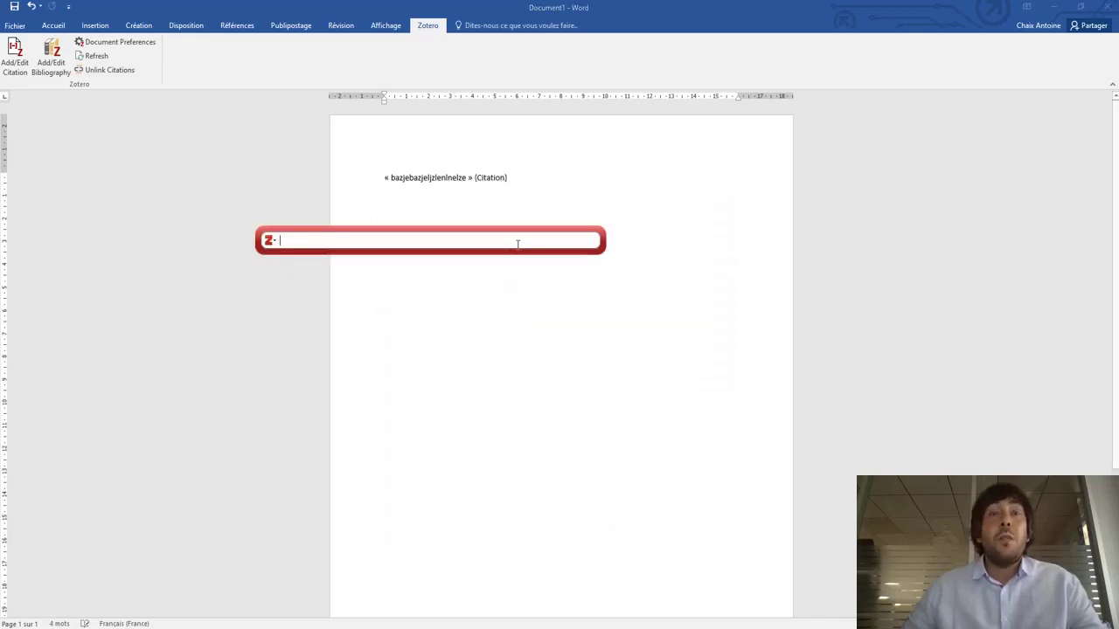
- Switch the citation search to Vue classique and cite "Governance Innovations in Emerging Markets" from Ma bibliothèque
drag(434, 231, 551, 264)
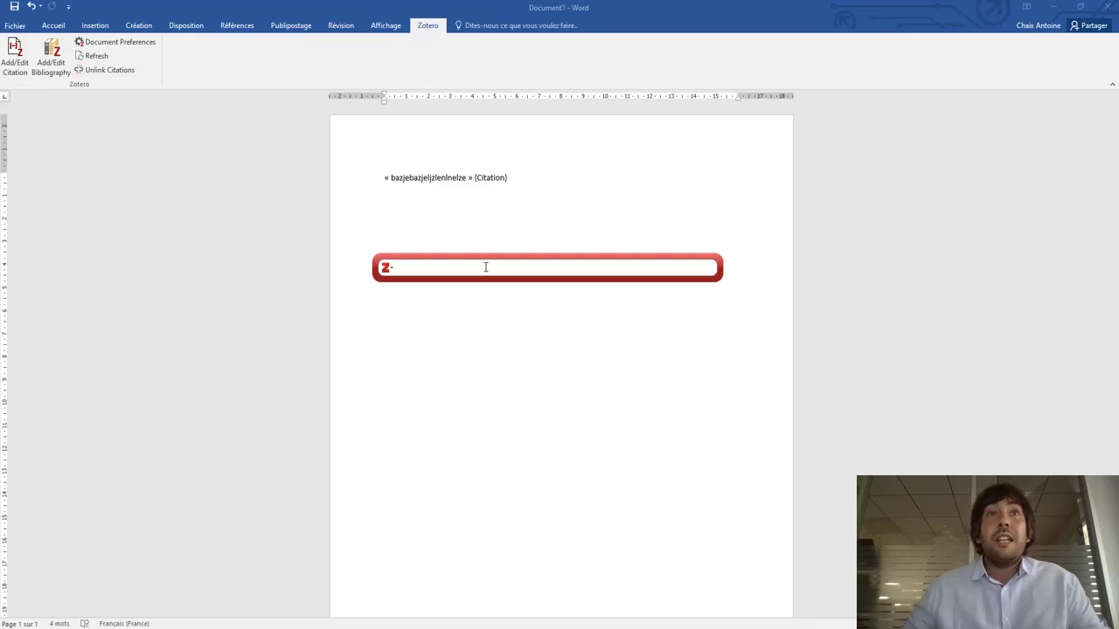
click(387, 269)
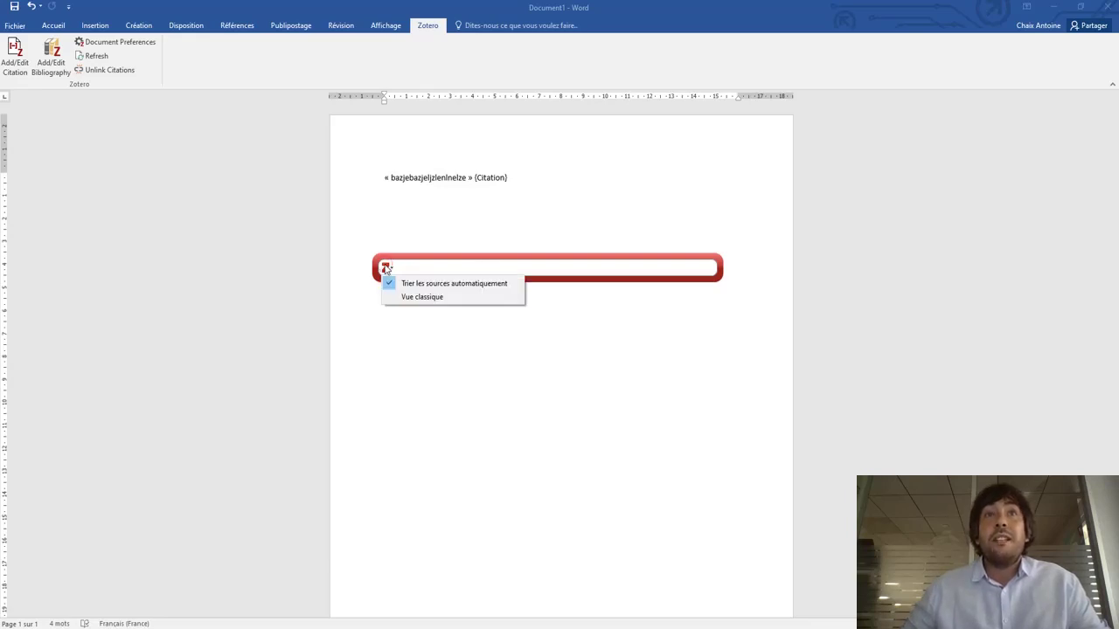
click(443, 297)
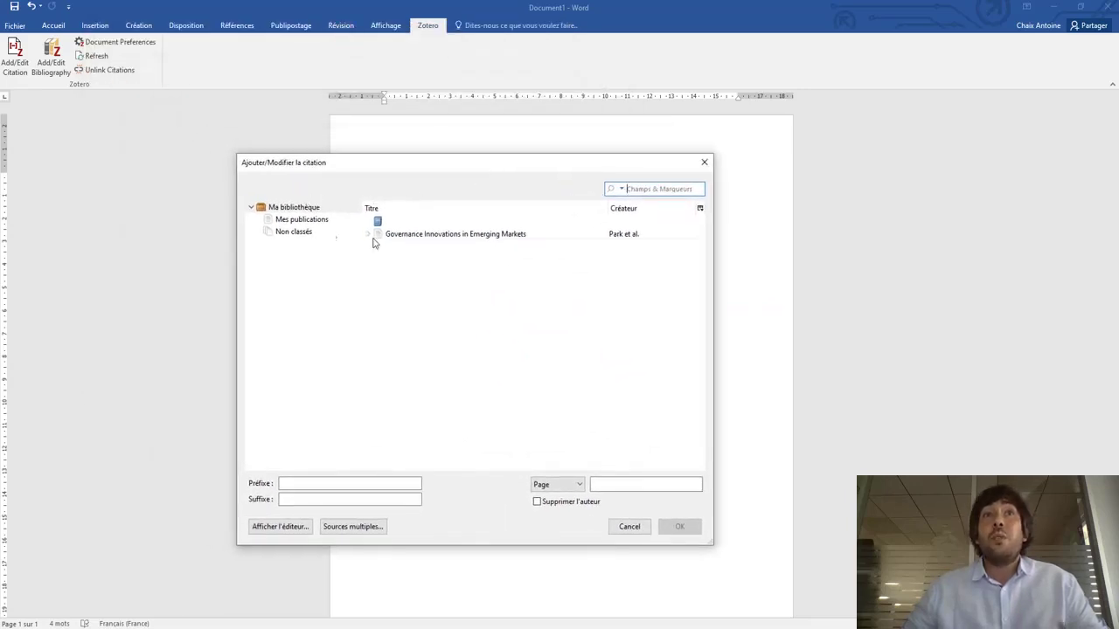
click(443, 236)
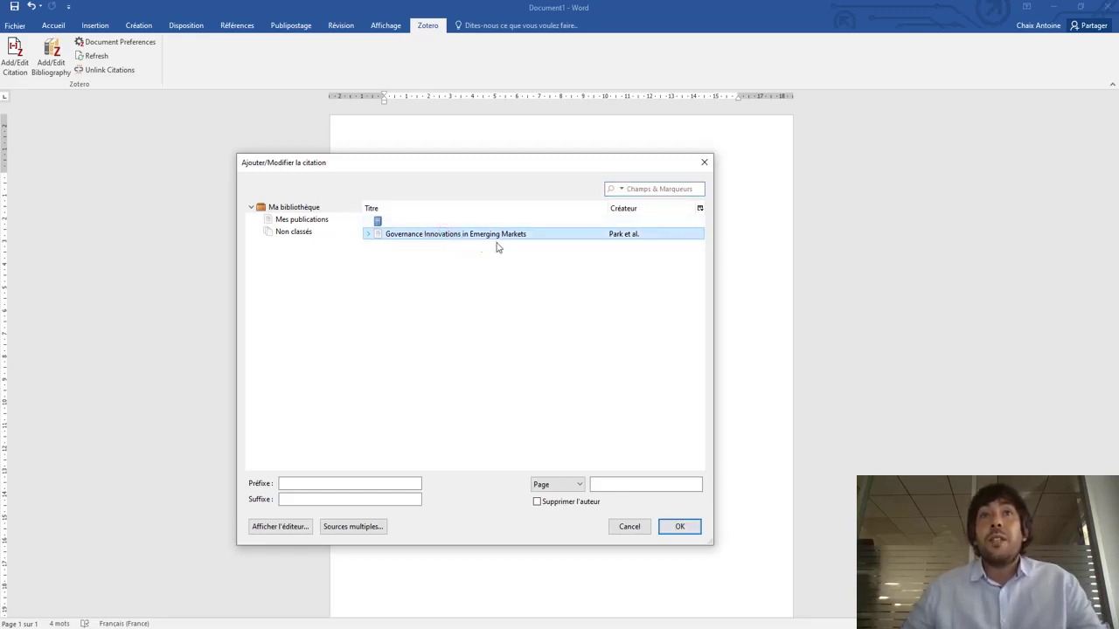
click(681, 527)
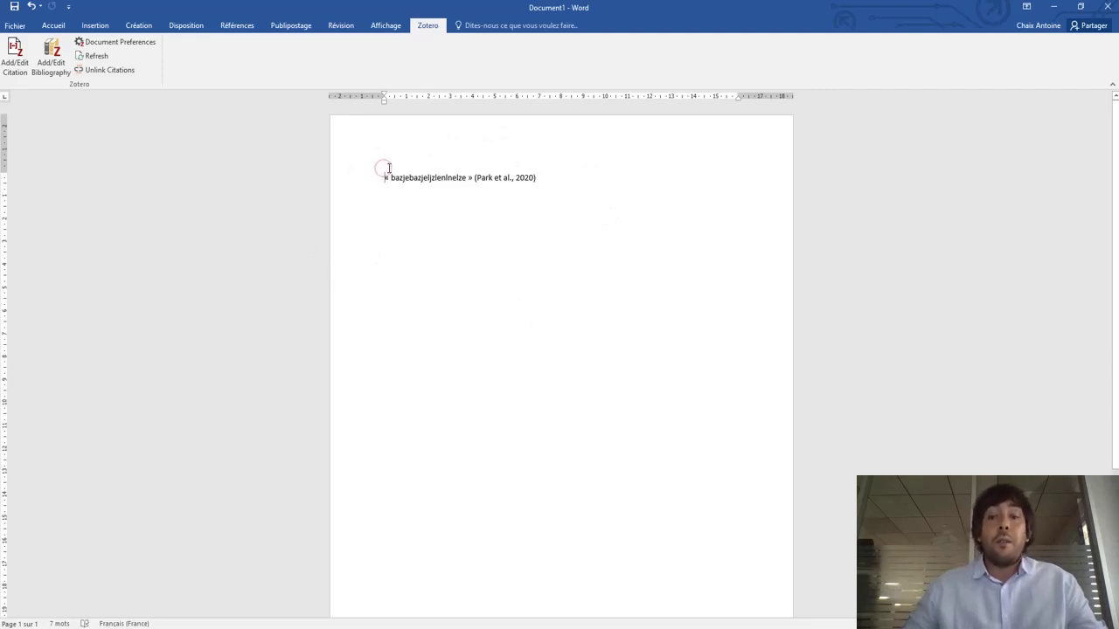
- Add the heading "Partie 1 :" on its own line above the cited quotation
key(Return)
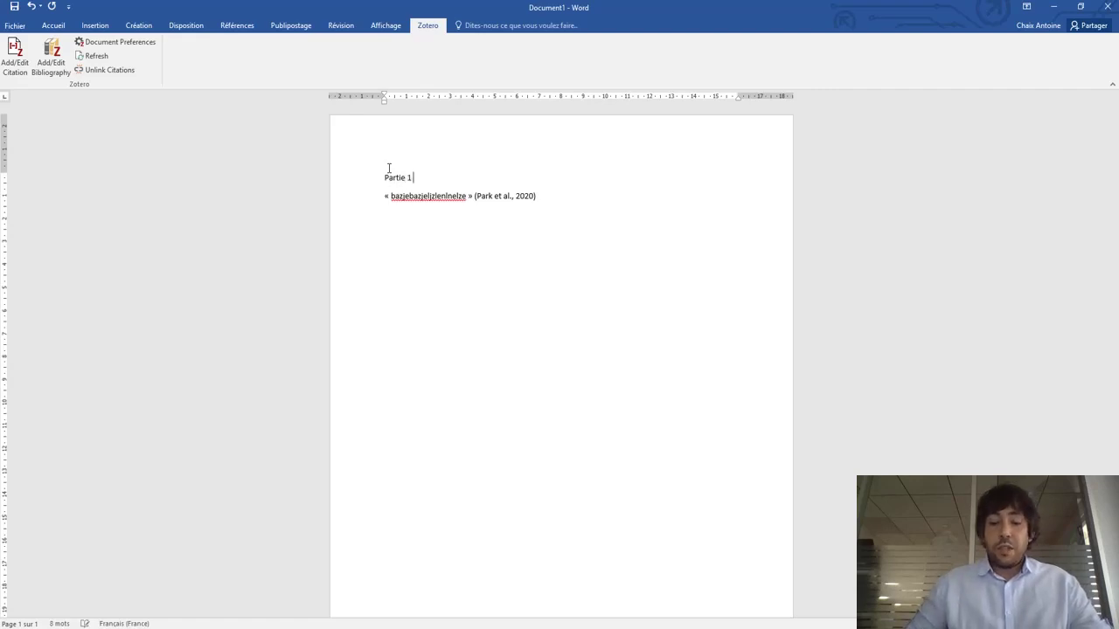
click(525, 232)
click(563, 213)
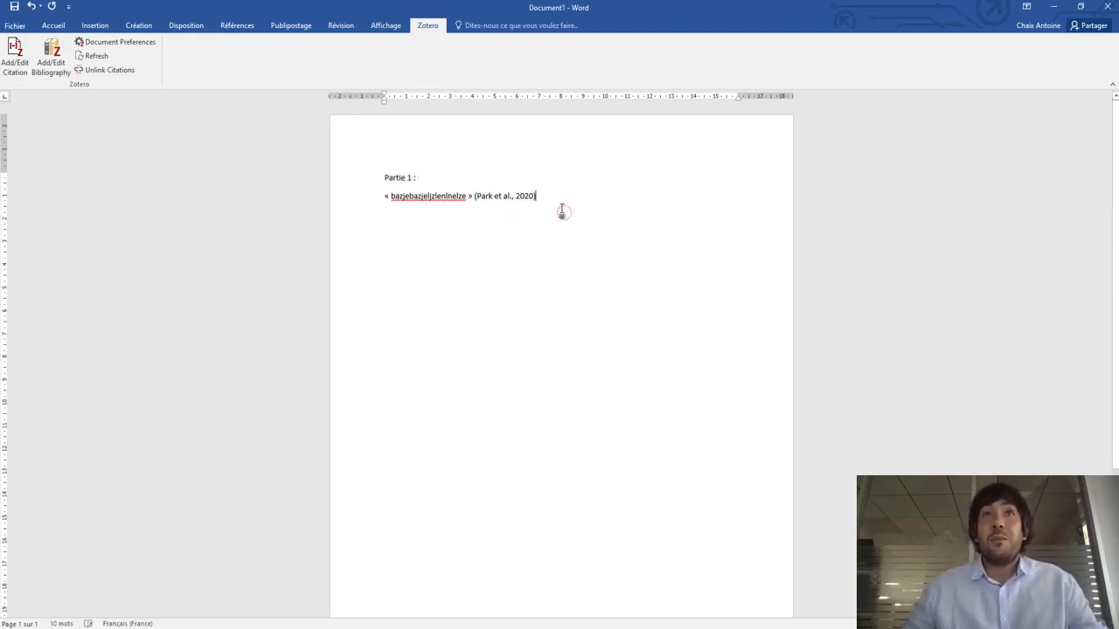
- Insert a blank page after the cited quotation
key(Return)
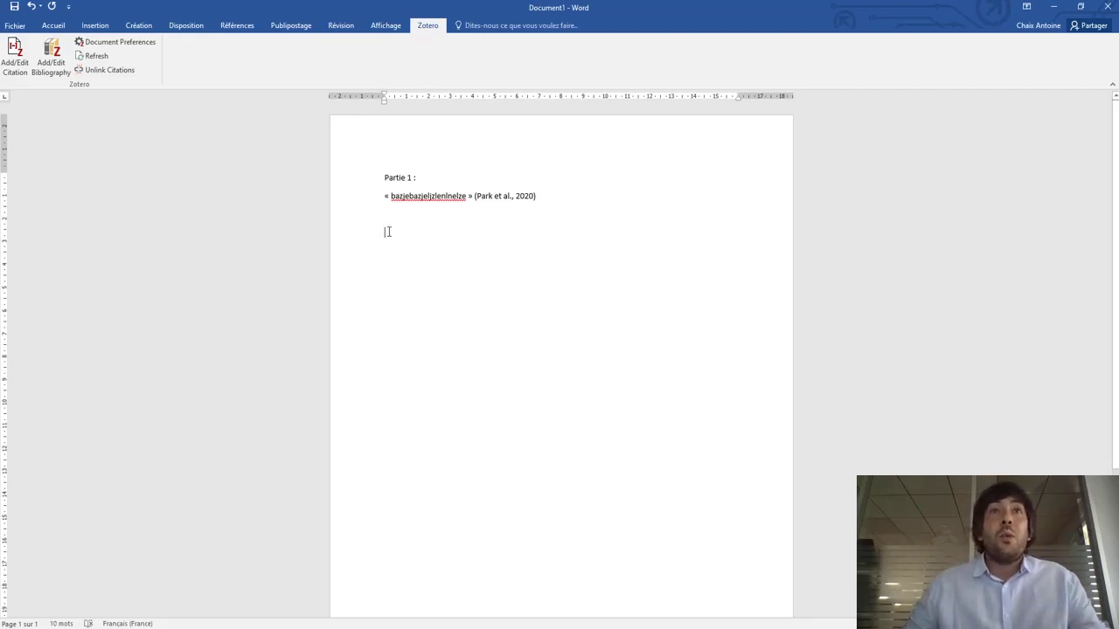
click(95, 26)
click(39, 58)
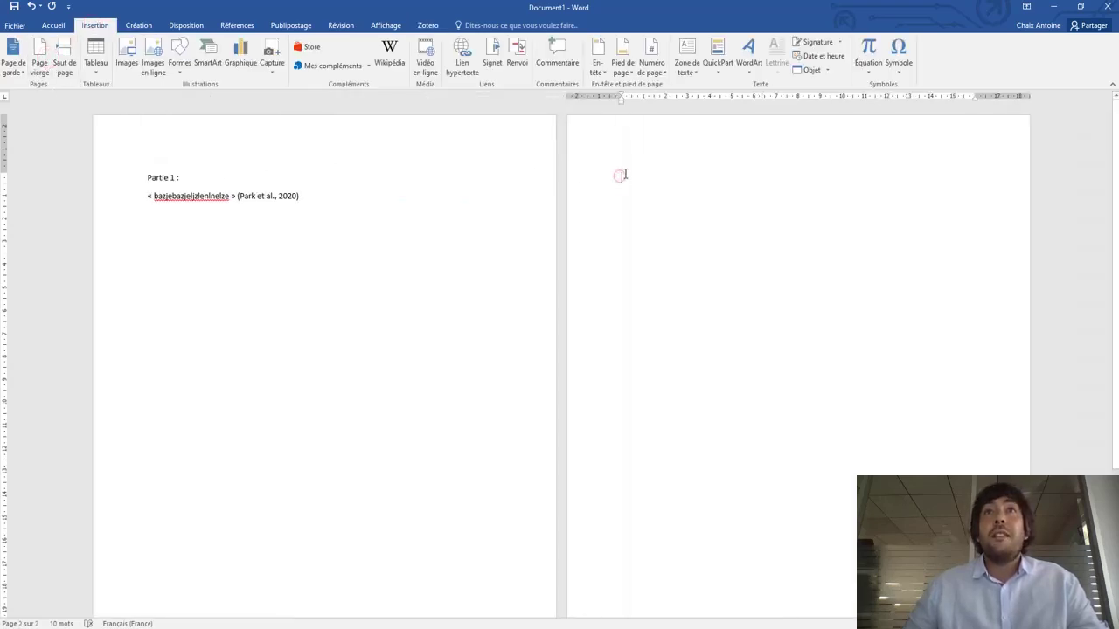
- Add the heading "Bibliographie :" on the second page and insert the Zotero bibliography beneath it
text(Biblio)
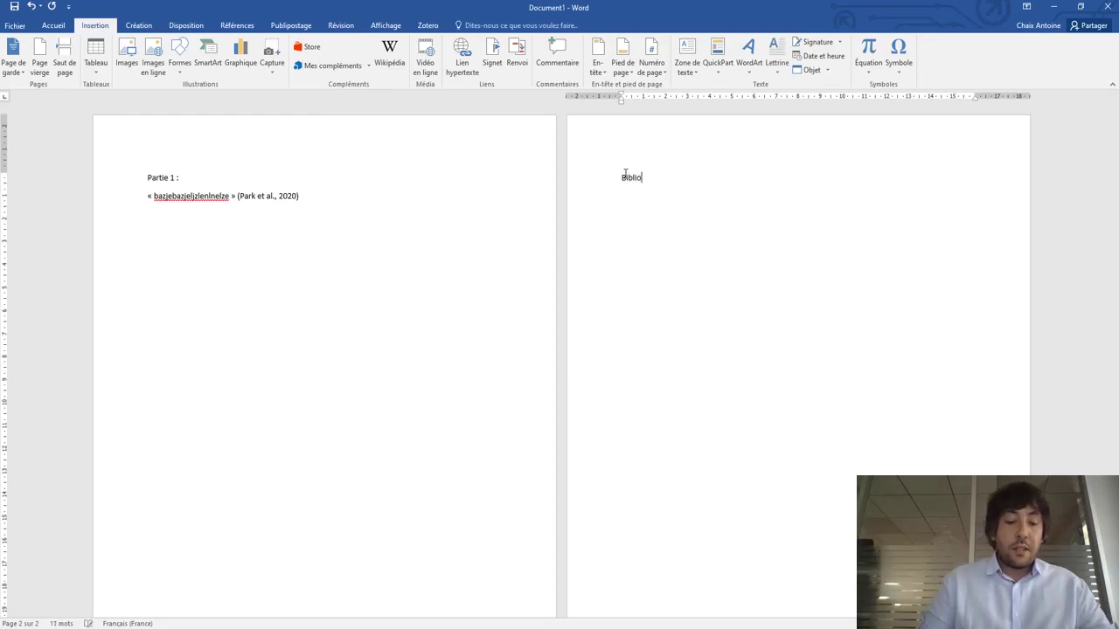
text(grpahie)
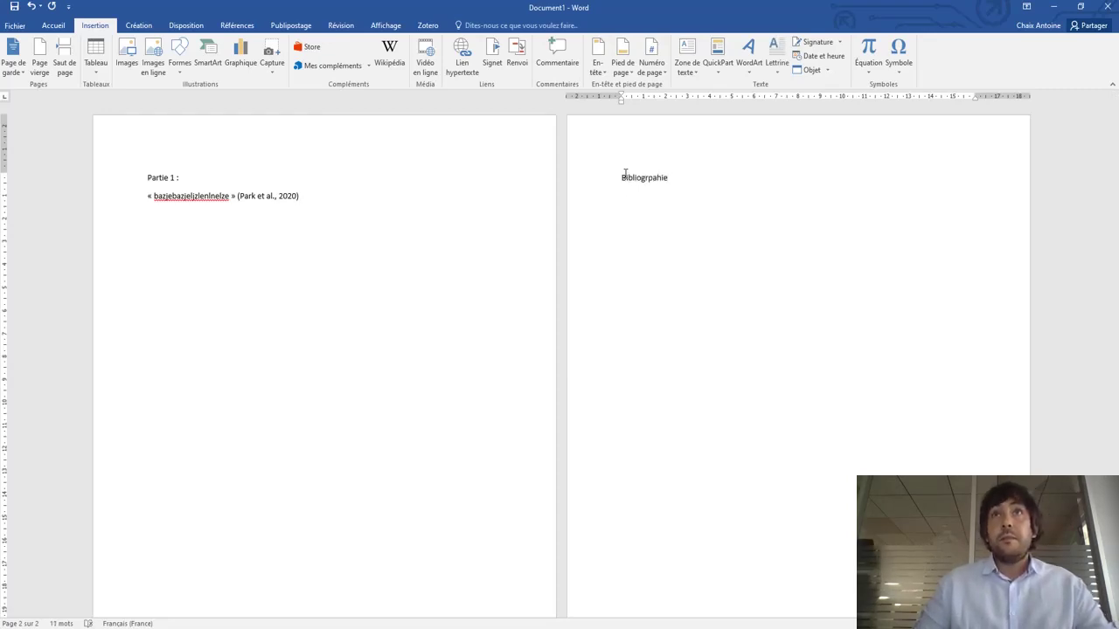
text(aphie :)
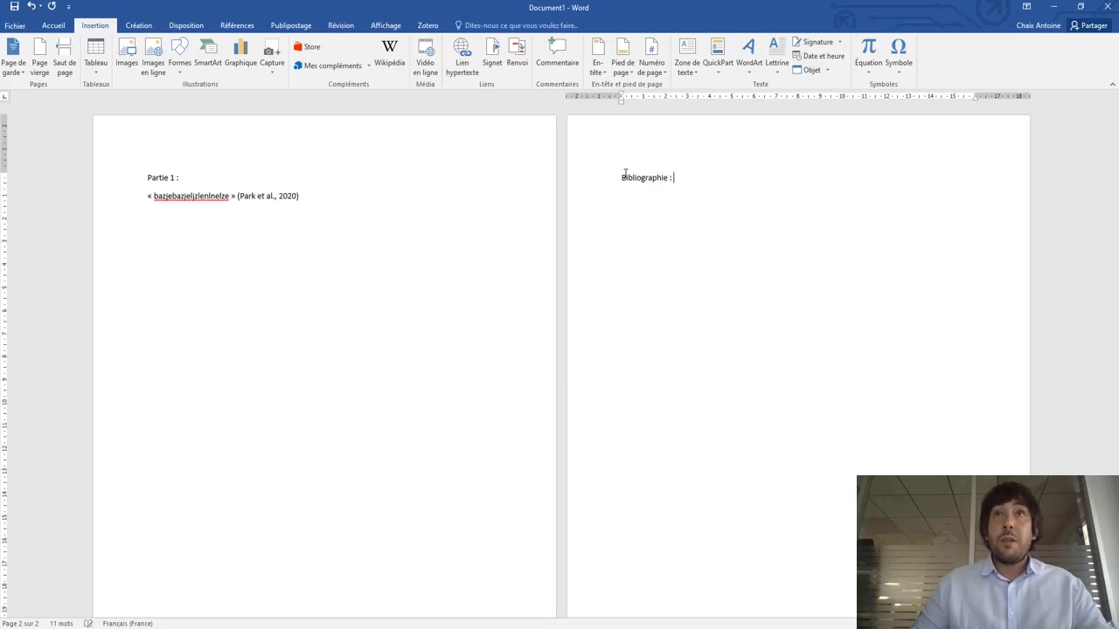
key(Return)
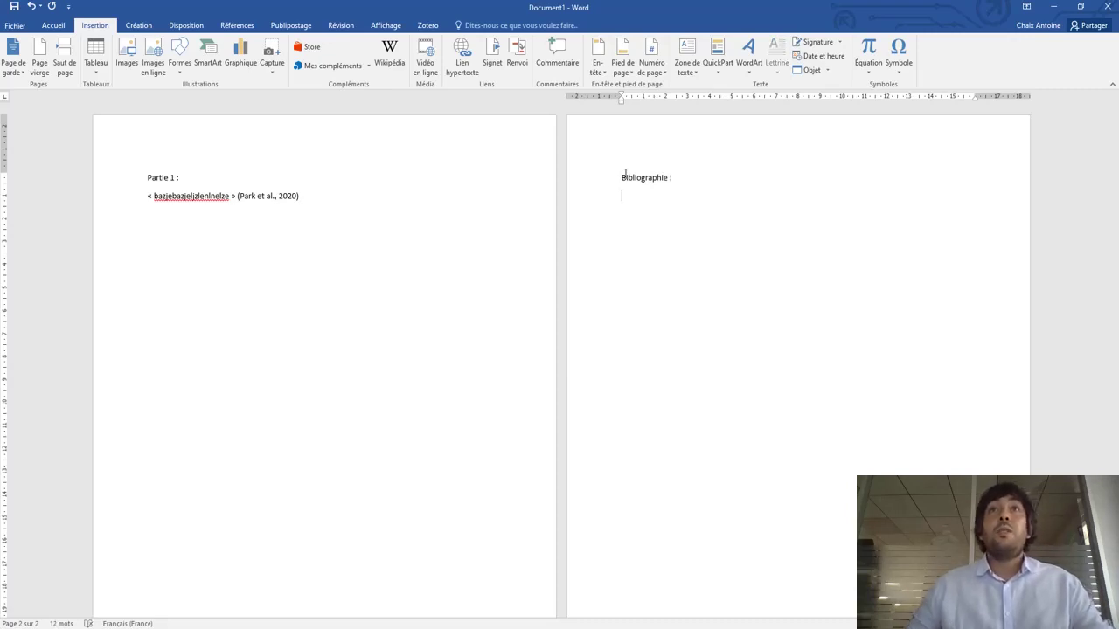
click(427, 25)
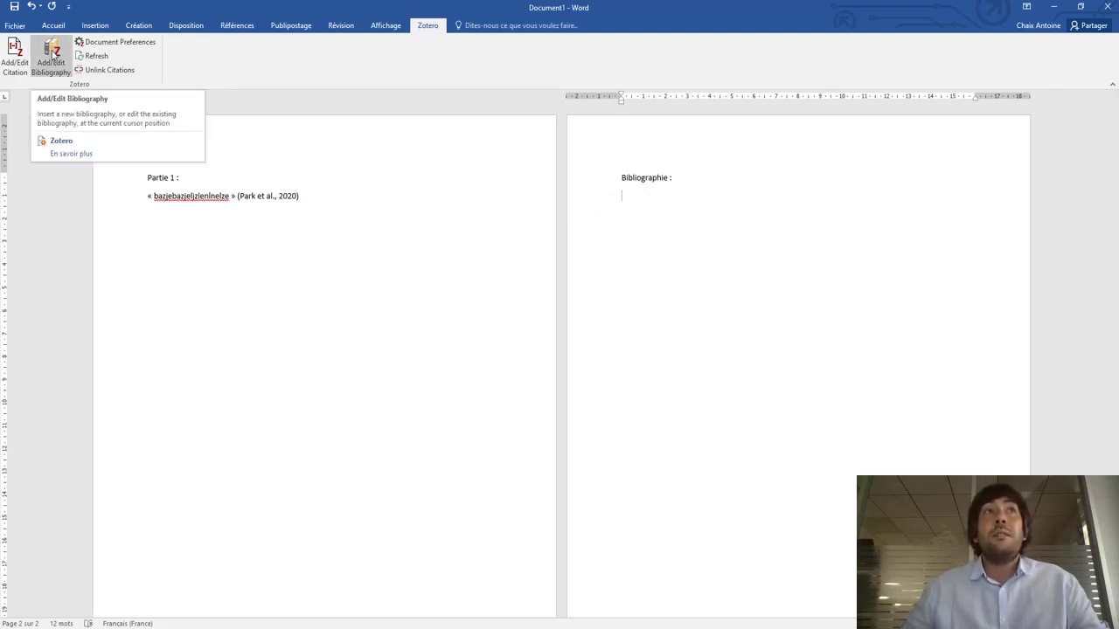
click(53, 55)
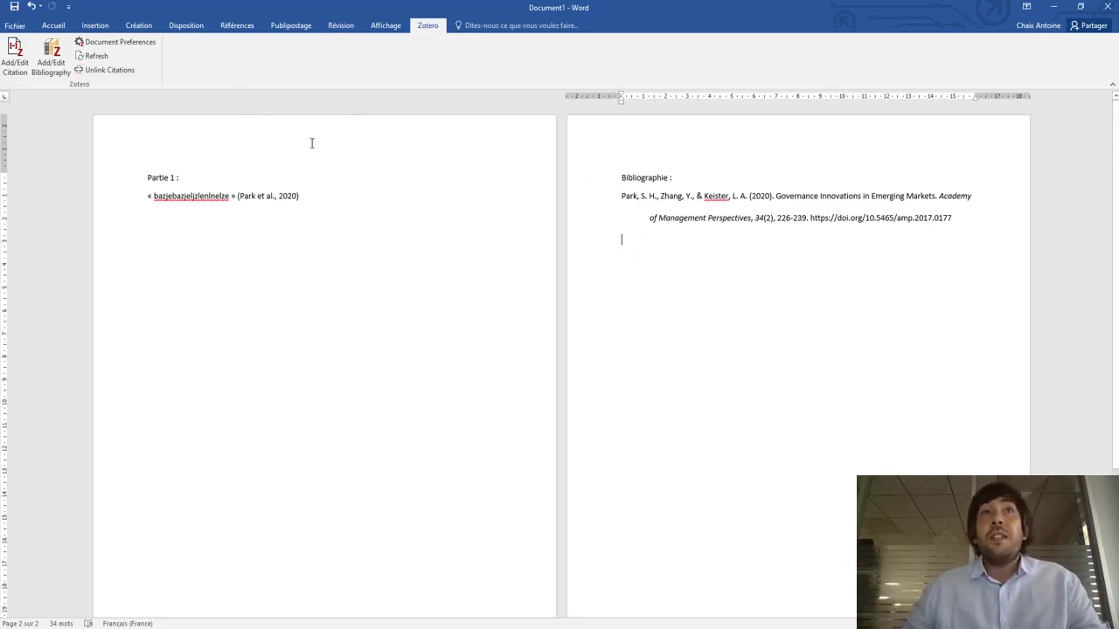
- Change the document's Zotero citation style to American Chemical Society
click(111, 43)
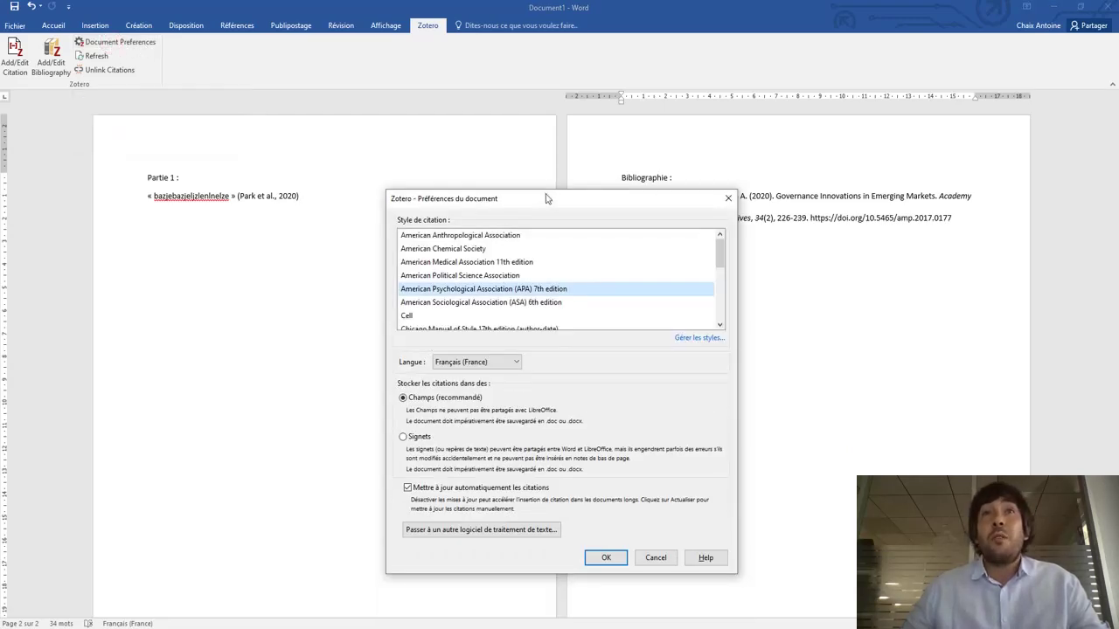
drag(547, 199, 514, 177)
click(450, 236)
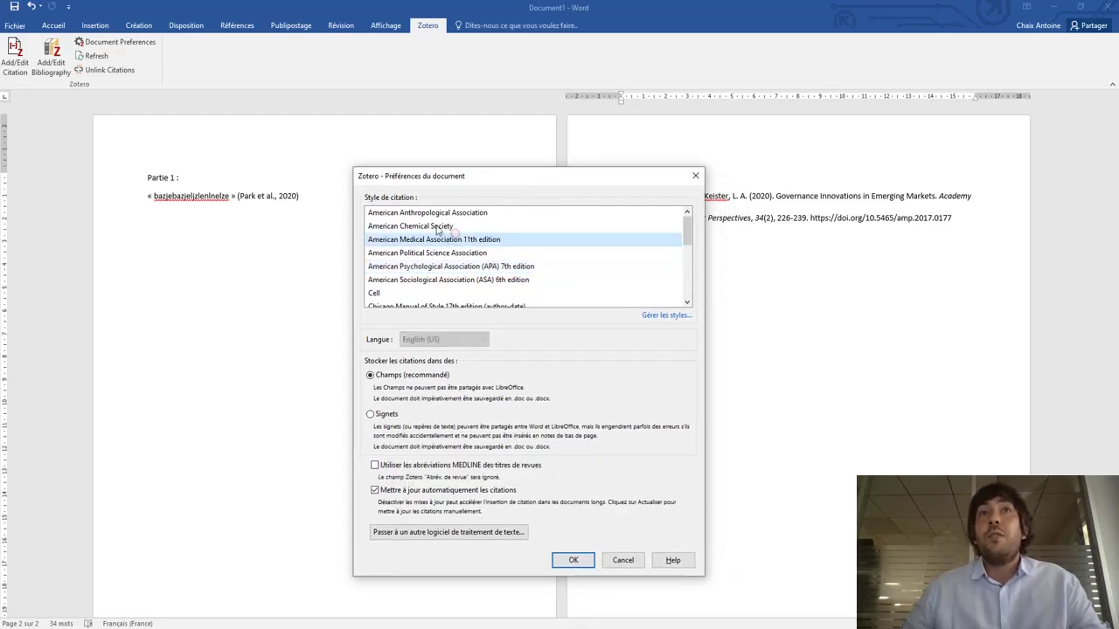
click(437, 227)
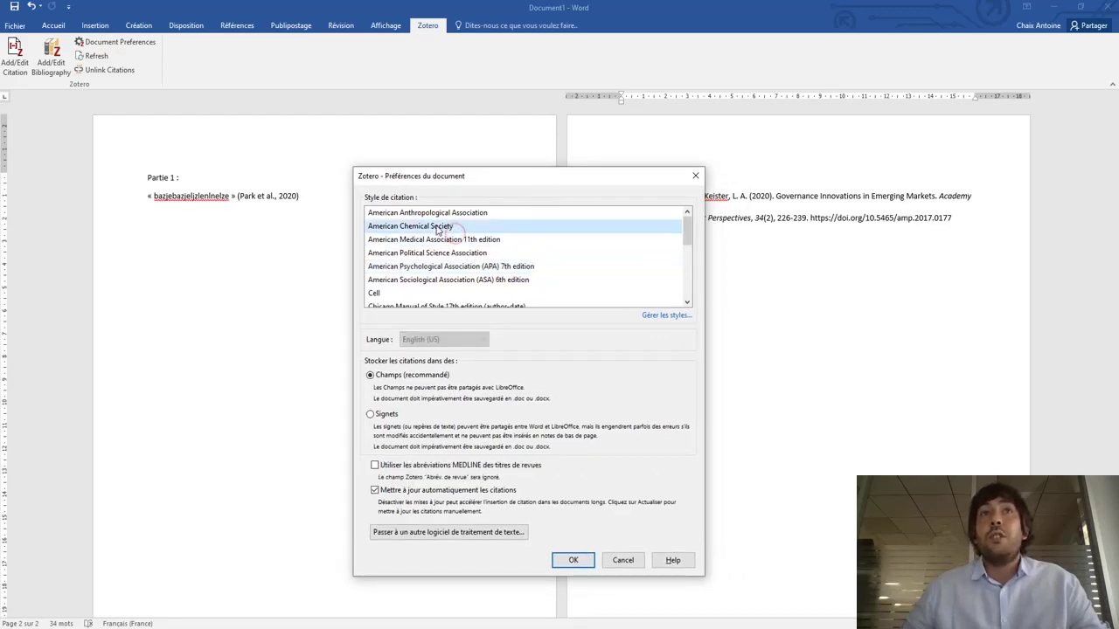
click(586, 560)
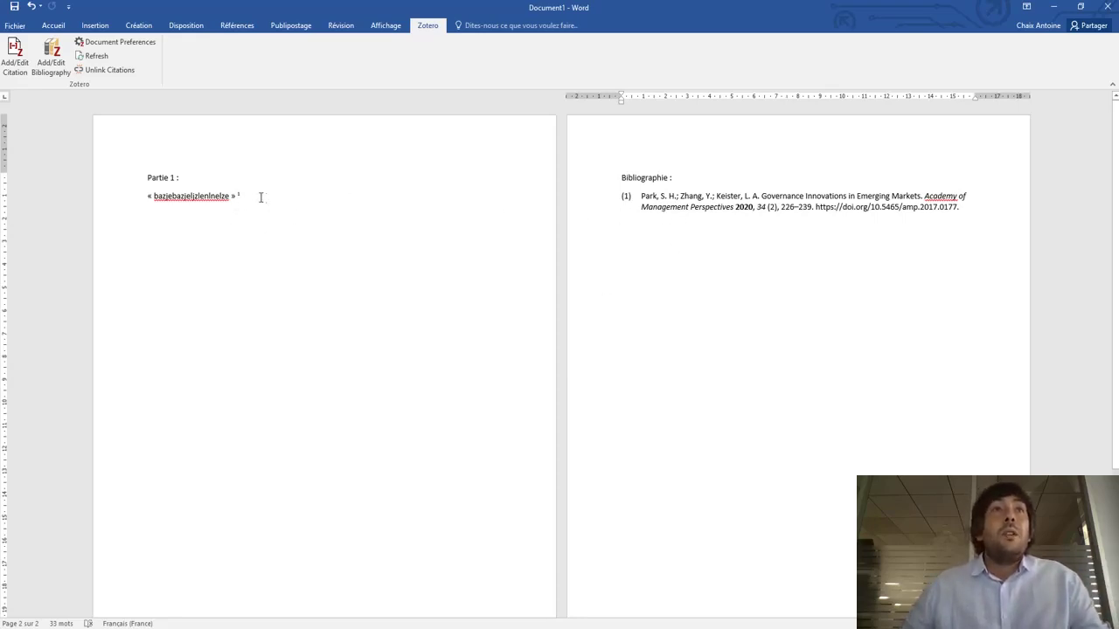
- Change the document's Zotero citation style to American Psychological Association (APA) 7th edition
click(119, 41)
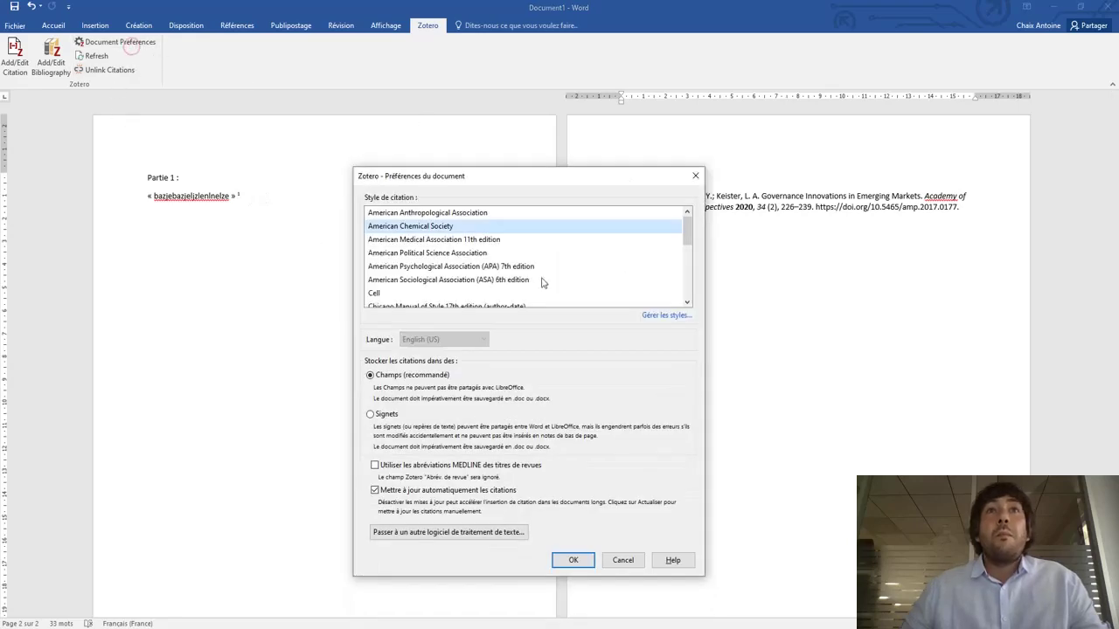
click(433, 266)
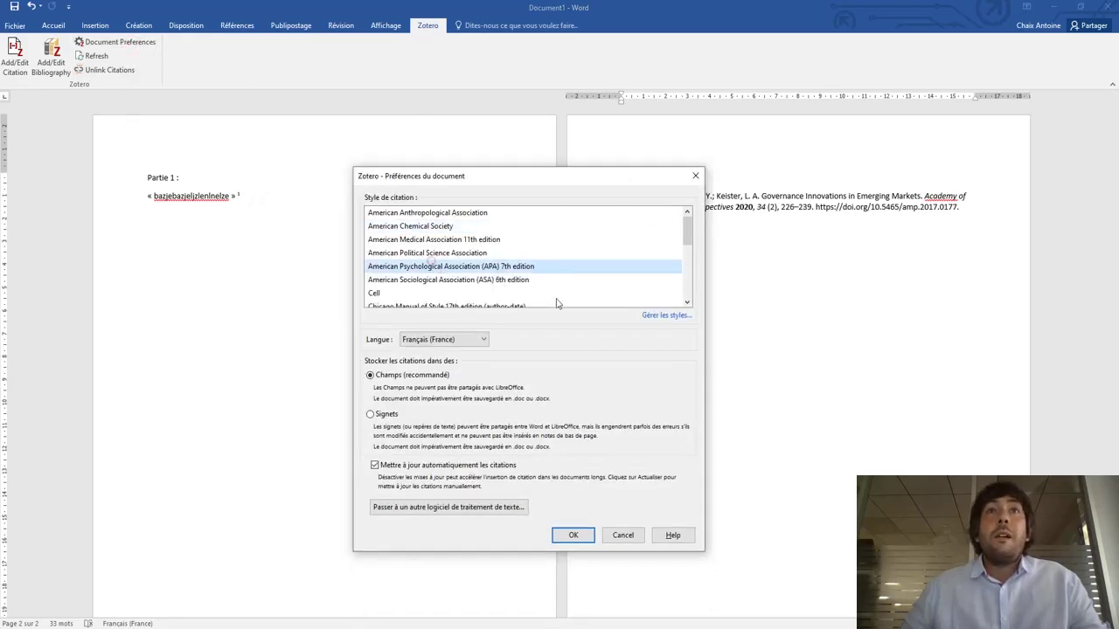
click(577, 534)
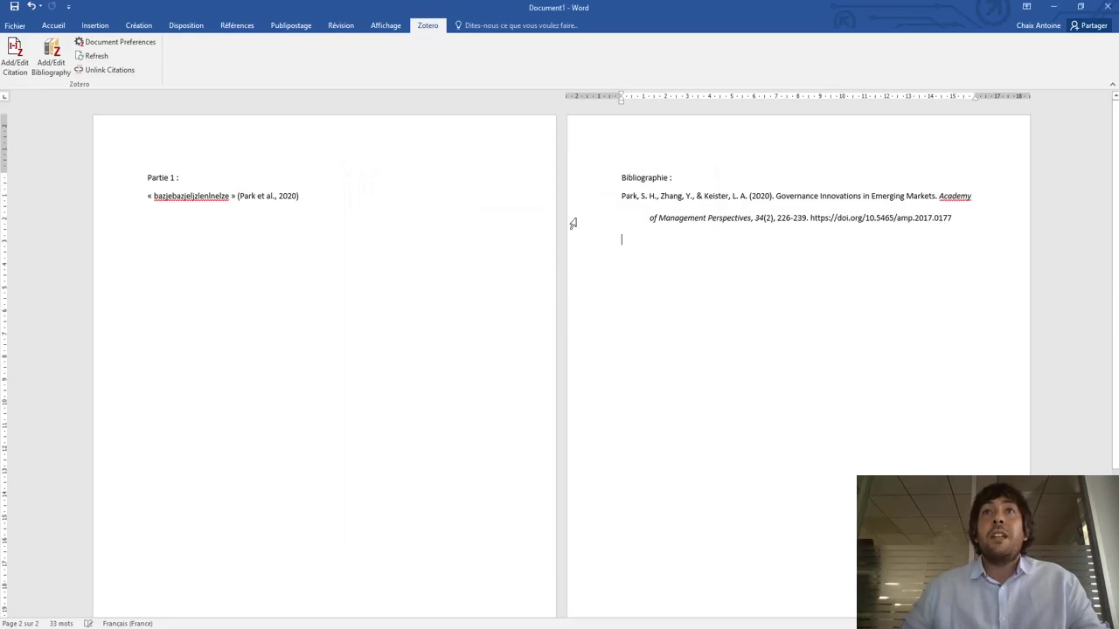
click(314, 206)
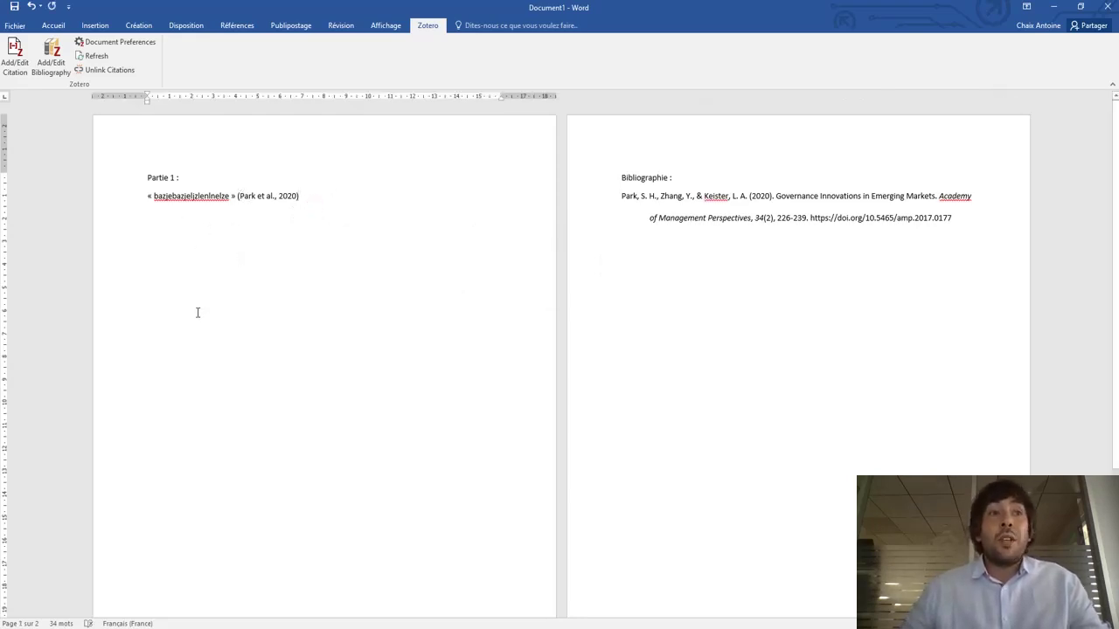
- Switch to the browser and open "The Coming Wave: Where Do Emerging Market Investors Put Their Money?" from the emerging markets result list
key(alt+Tab)
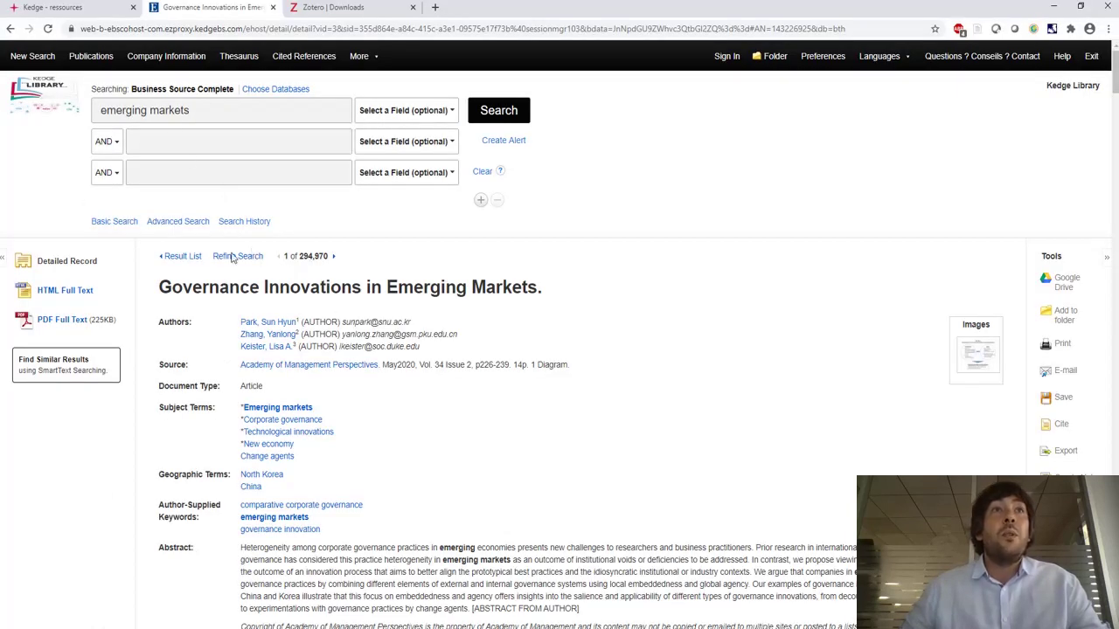
click(183, 256)
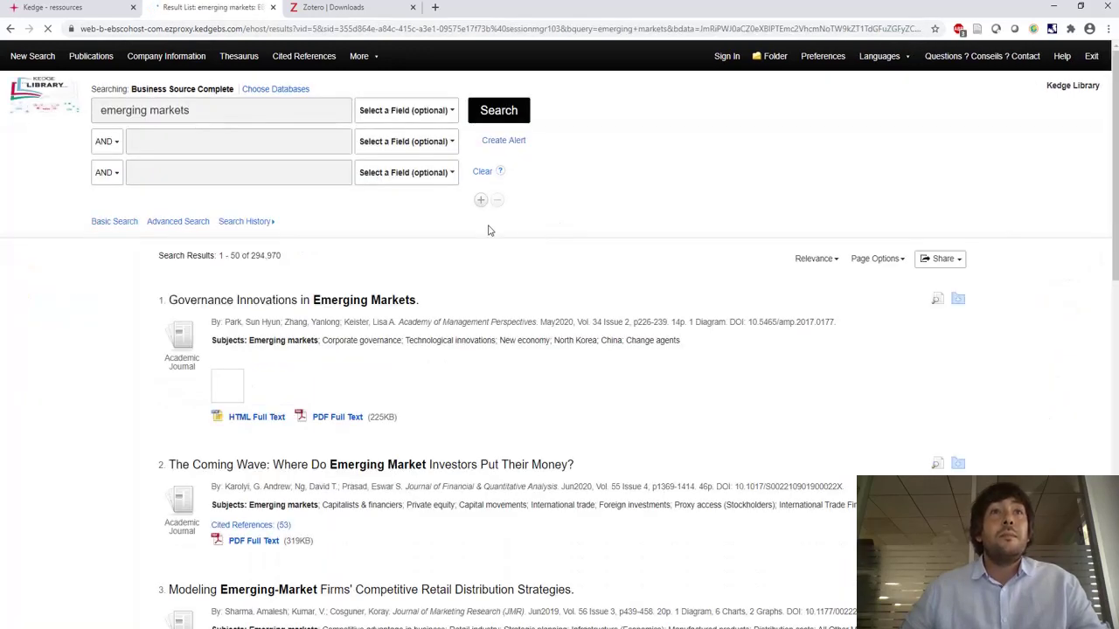
scroll(459, 256, down, 4)
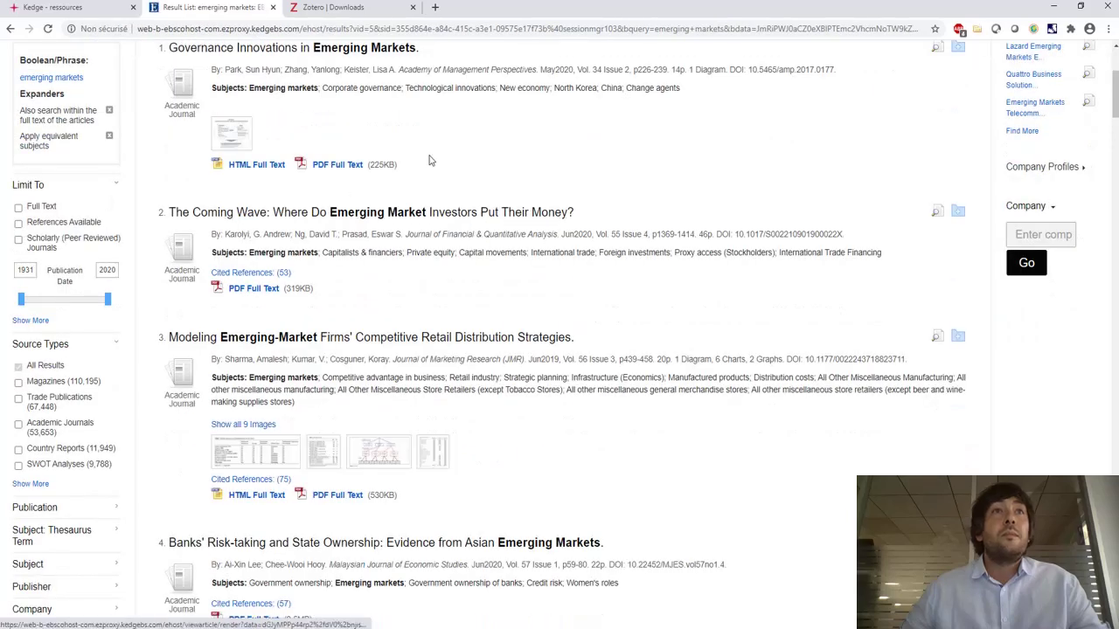
scroll(387, 261, up, 1)
click(360, 275)
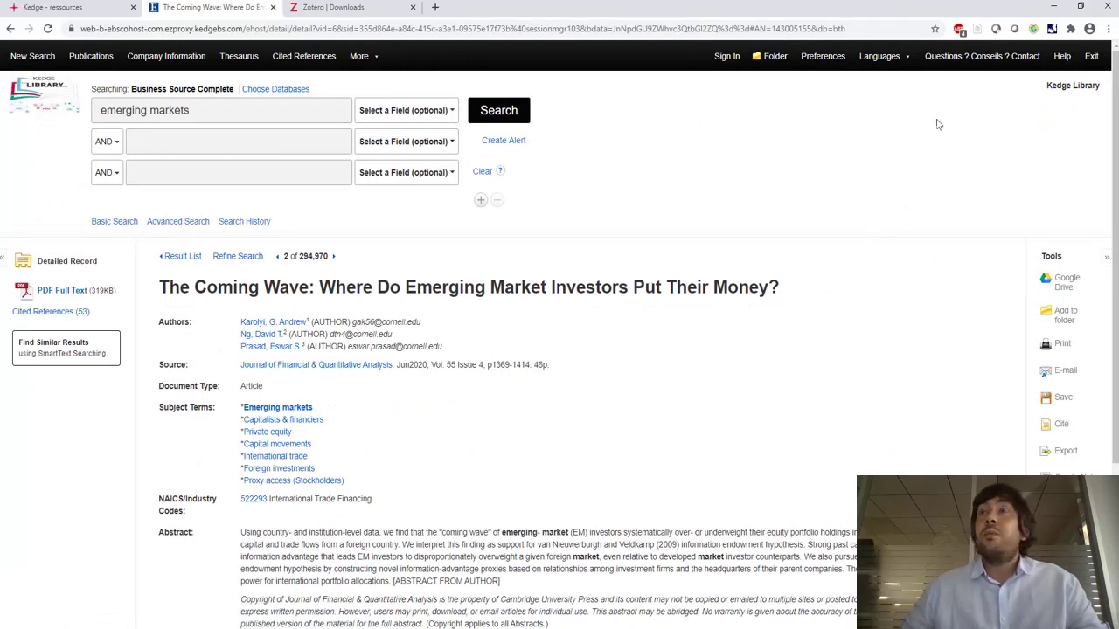
- Save the open article to Ma bibliothèque with the Zotero Connector and check it in Zotero
click(978, 29)
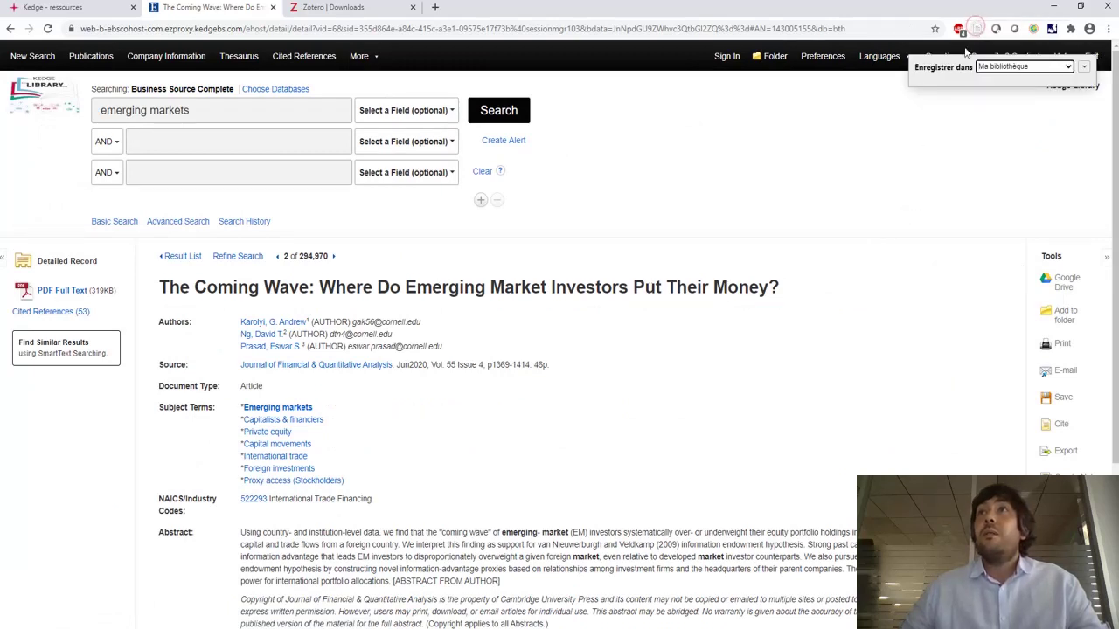
click(1082, 67)
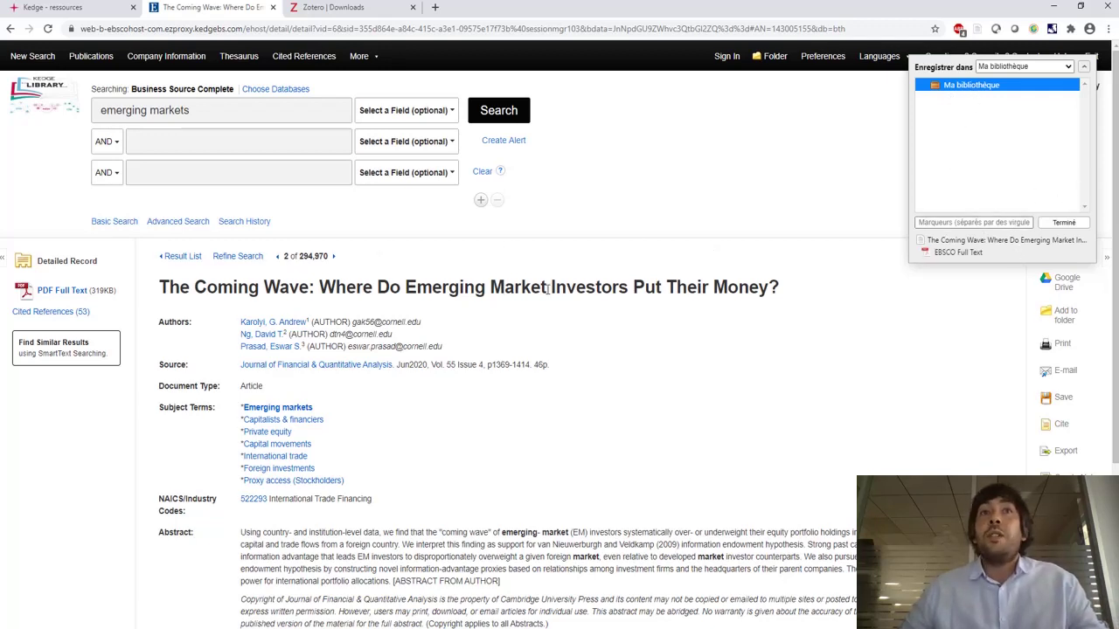
click(1062, 222)
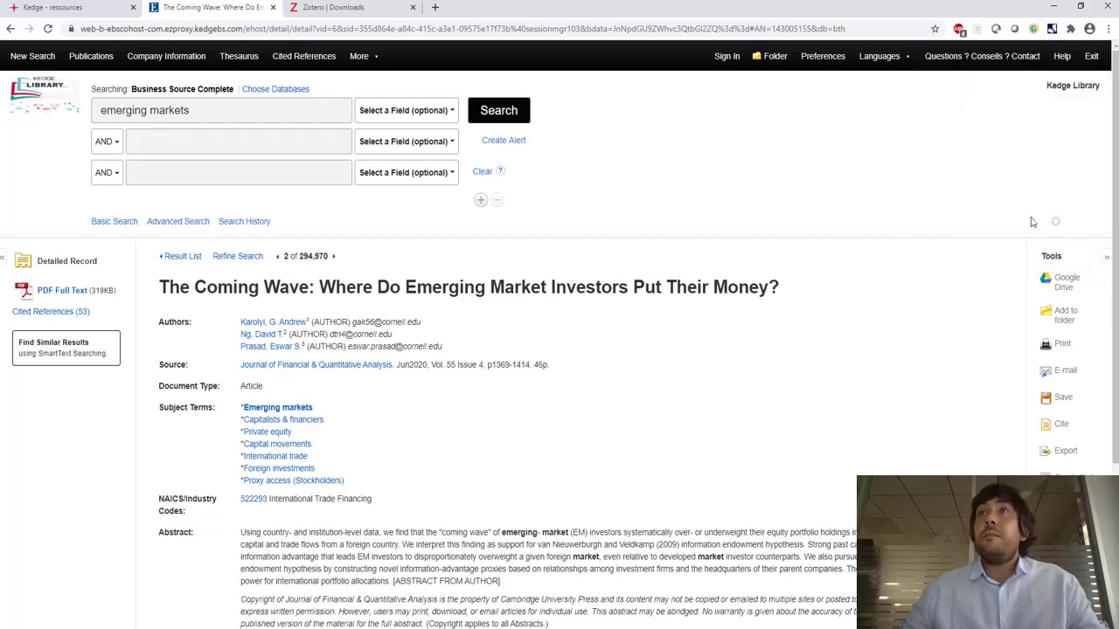
click(92, 627)
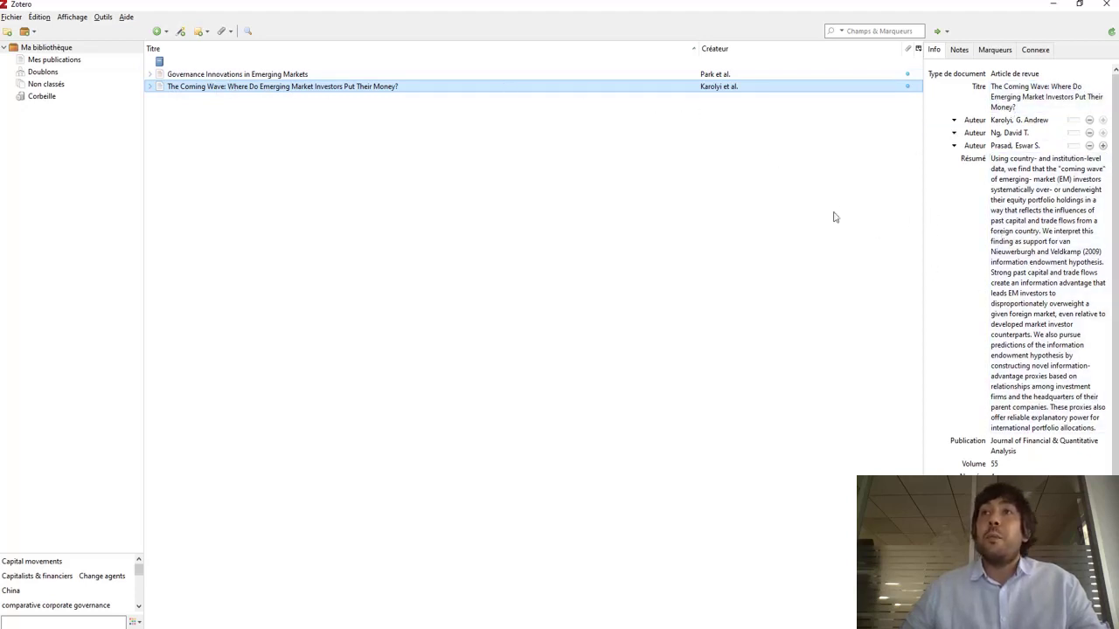
- Return to Word and add the heading "Partie 2 :" with the quotation « kdbkdjzklj » beneath it, below the first cited quotation
click(159, 627)
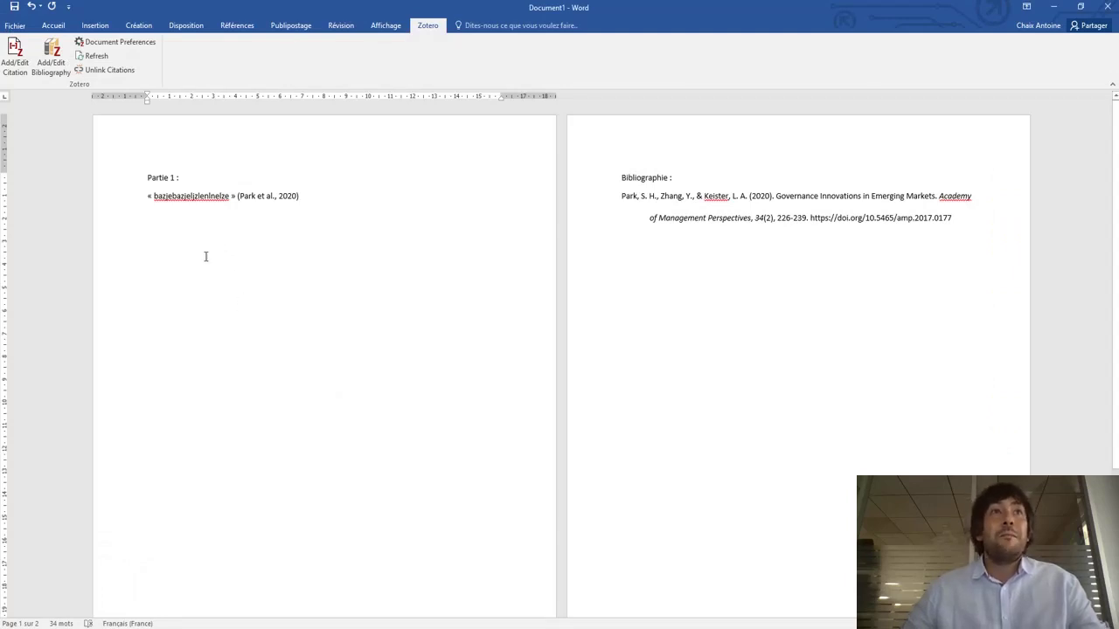
text(Partie 2 :)
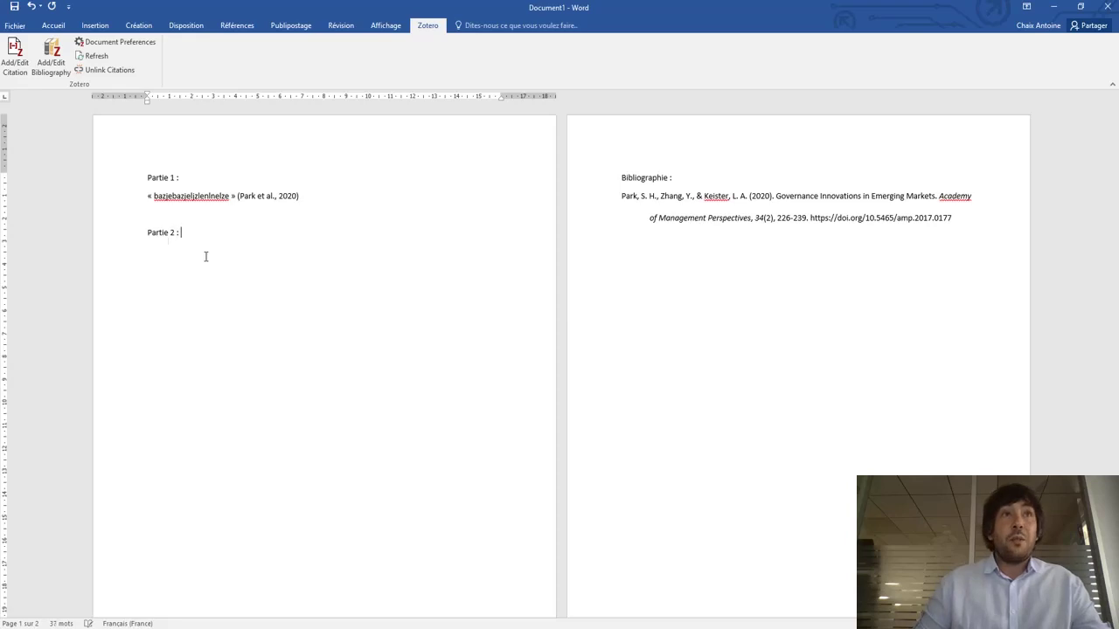
key(Return)
text(« kc)
text(bkdjzklj »)
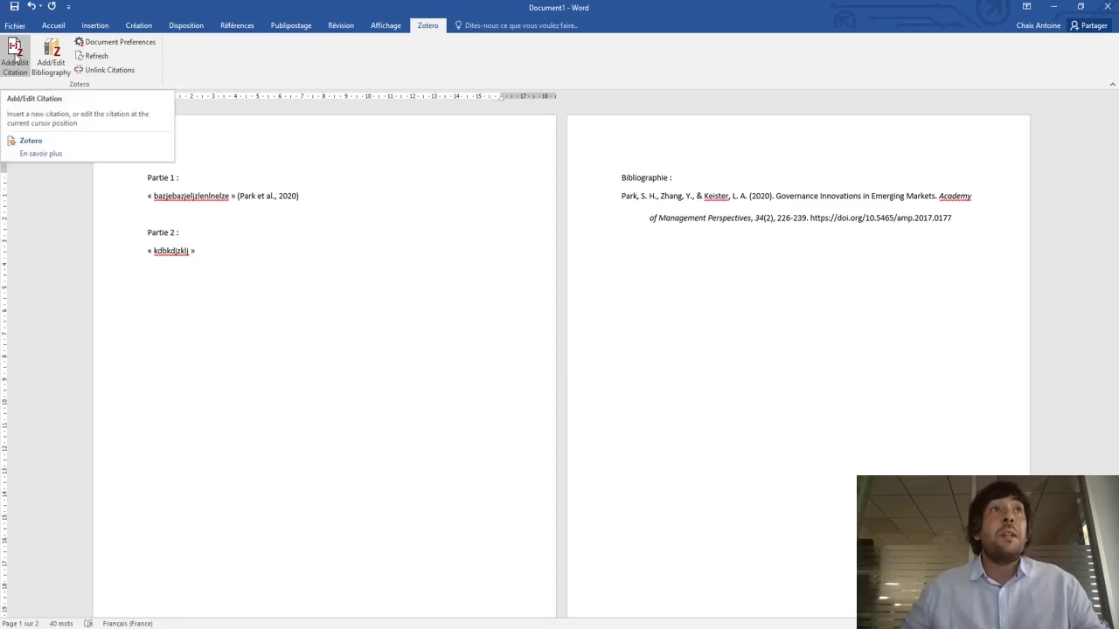
- Insert a Zotero citation of "The Coming Wave" after the Partie 2 quotation, picking the article in the classic view
click(12, 54)
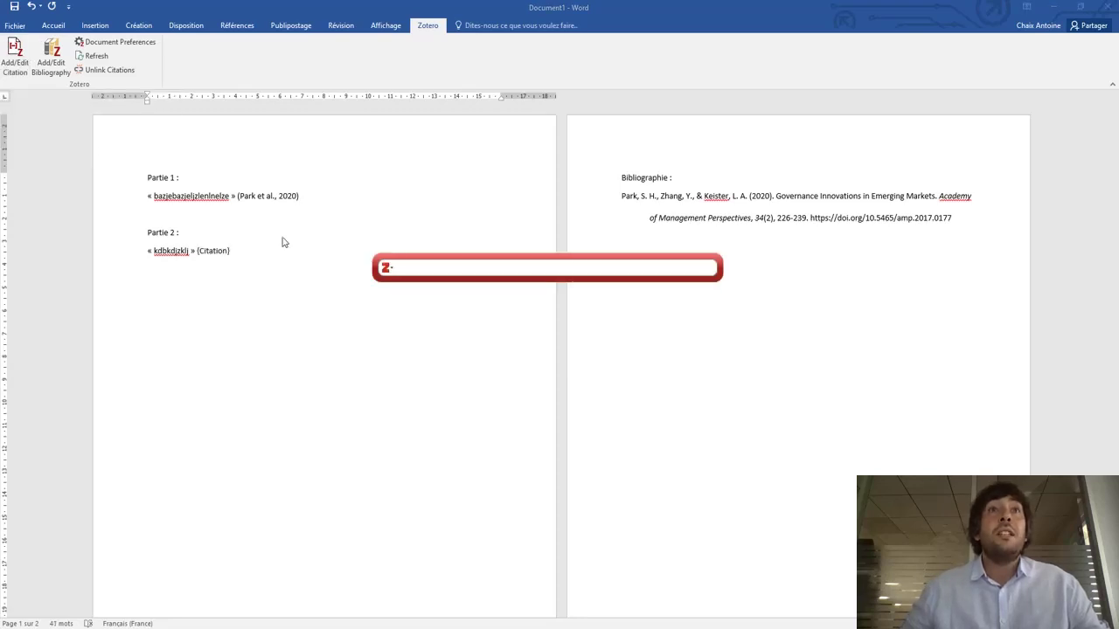
click(387, 267)
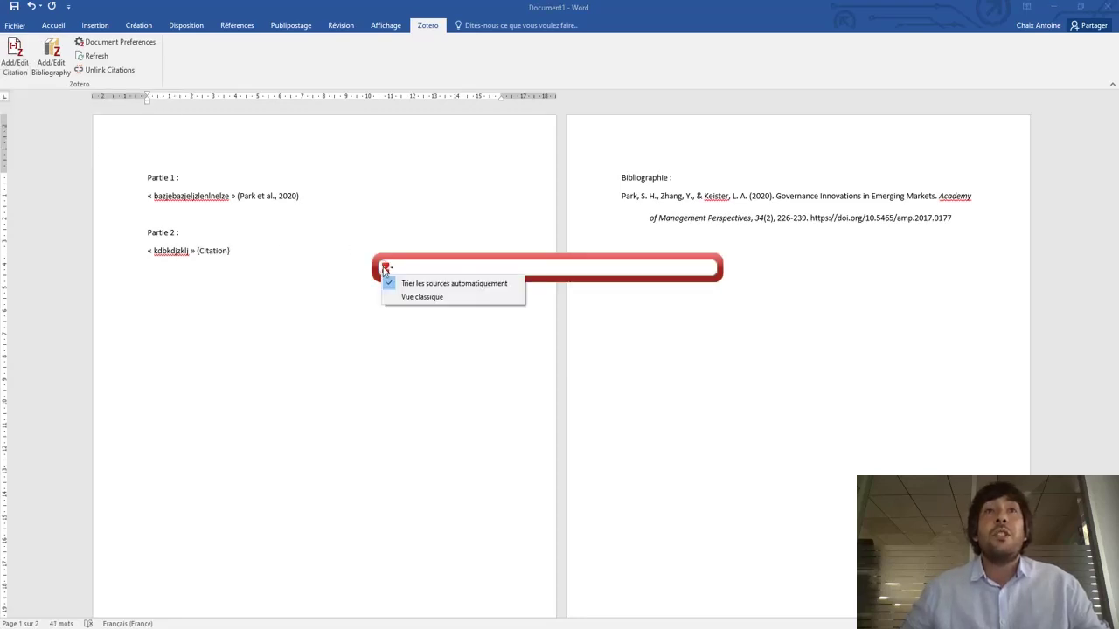
click(422, 298)
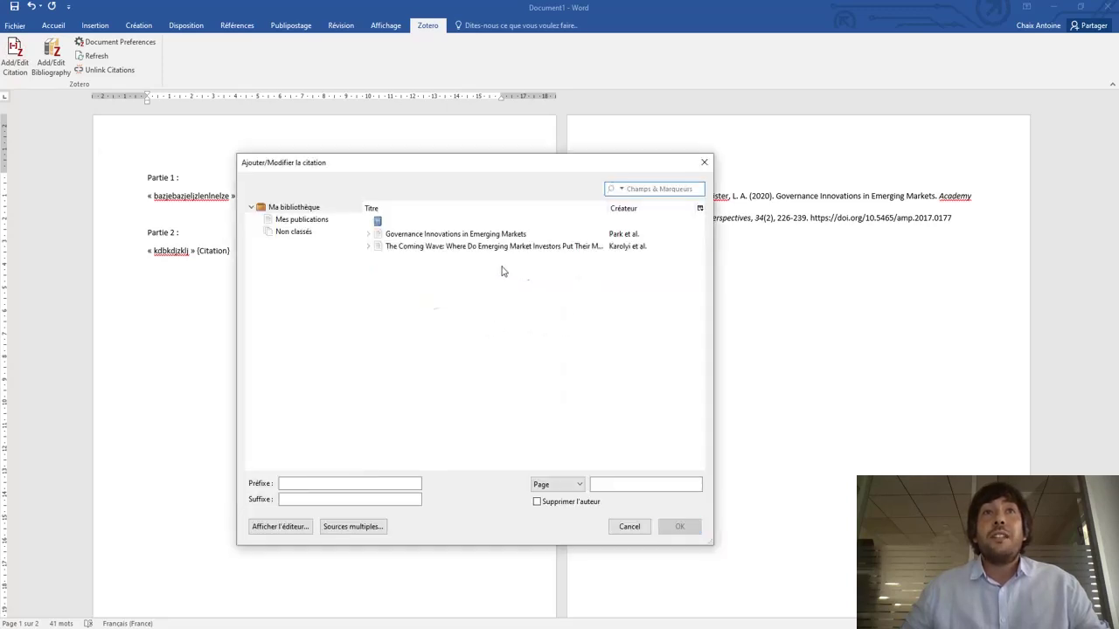
click(418, 248)
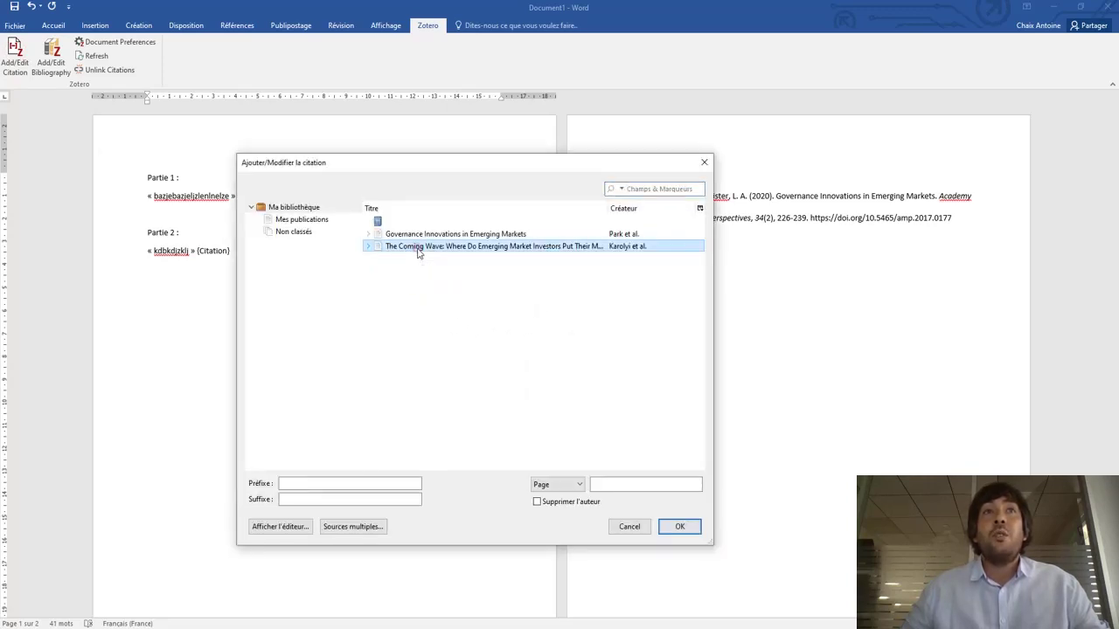
click(681, 526)
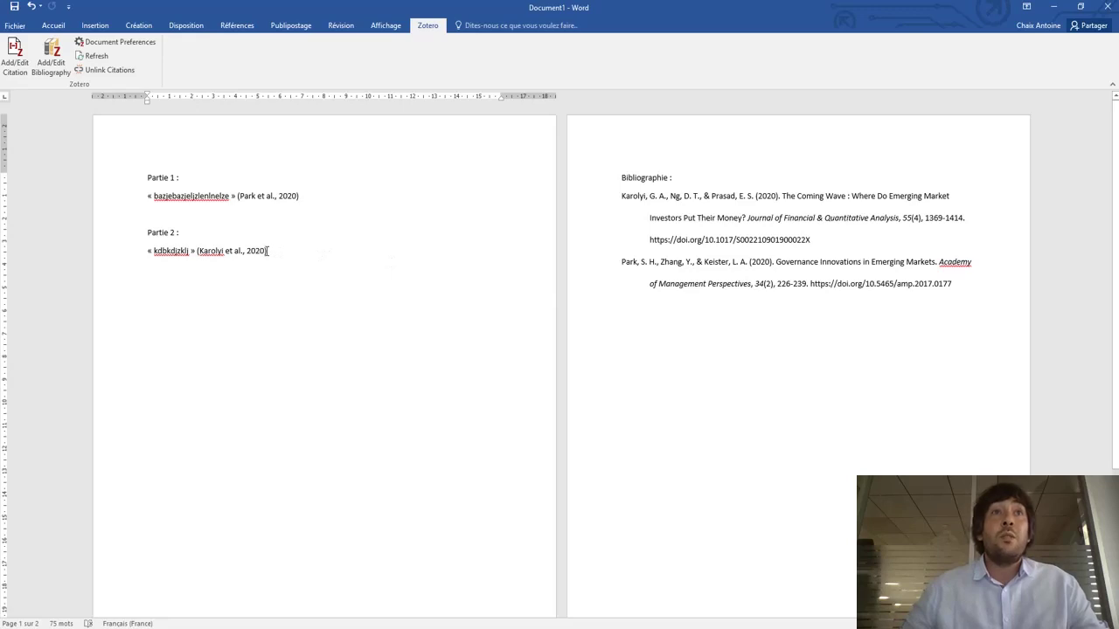
click(250, 214)
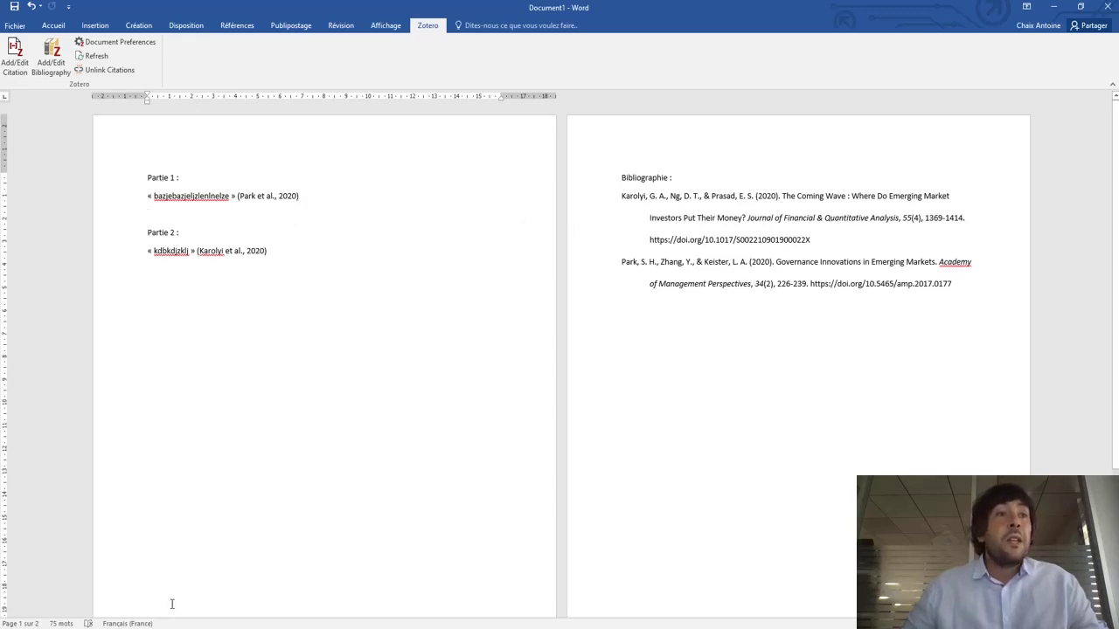
- Switch to the Zotero website in the browser and open the French version of its documentation
key(alt+Tab)
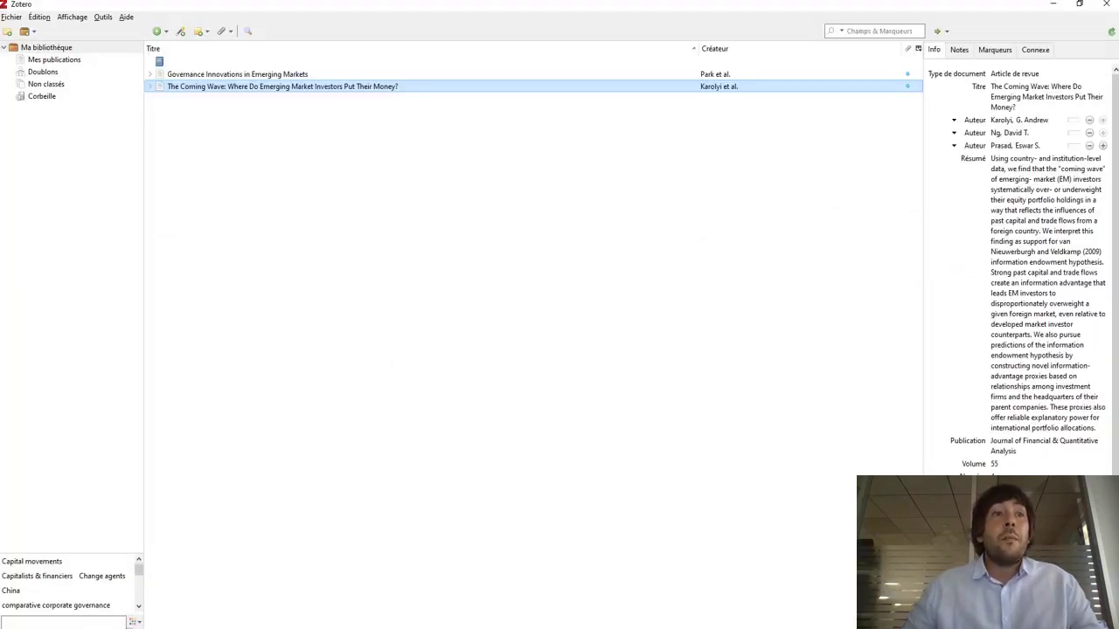
key(alt+Tab)
click(332, 7)
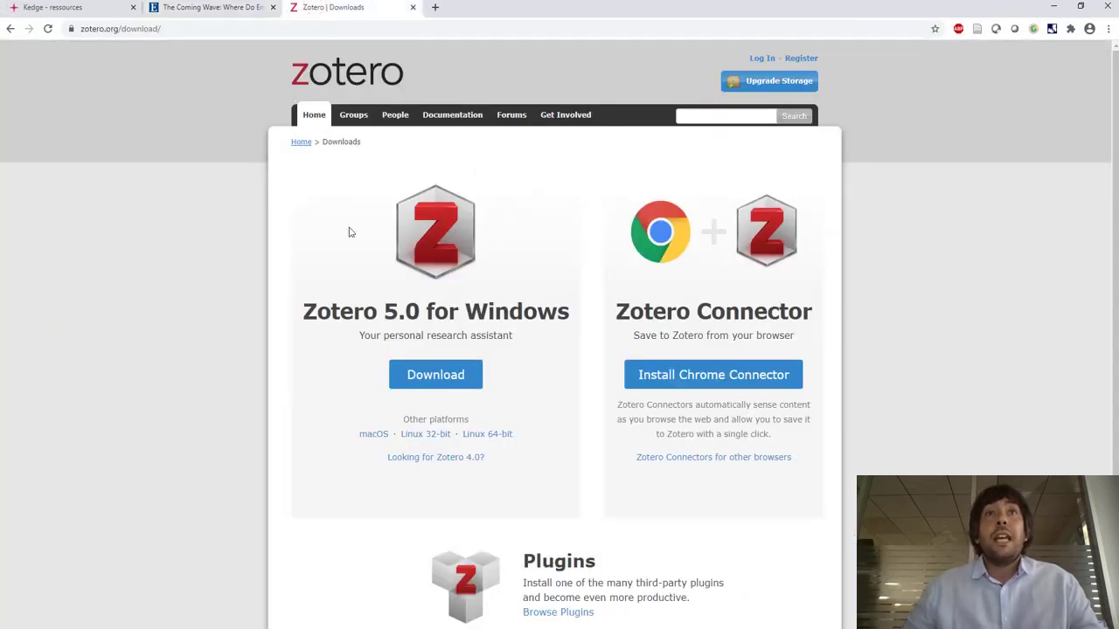
click(444, 119)
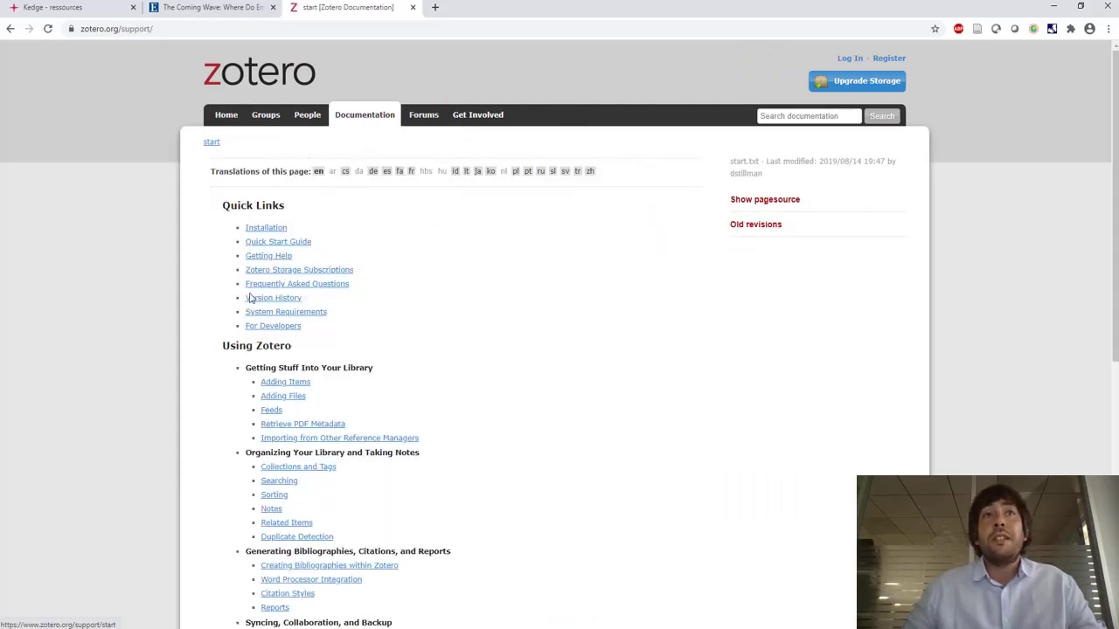
click(411, 172)
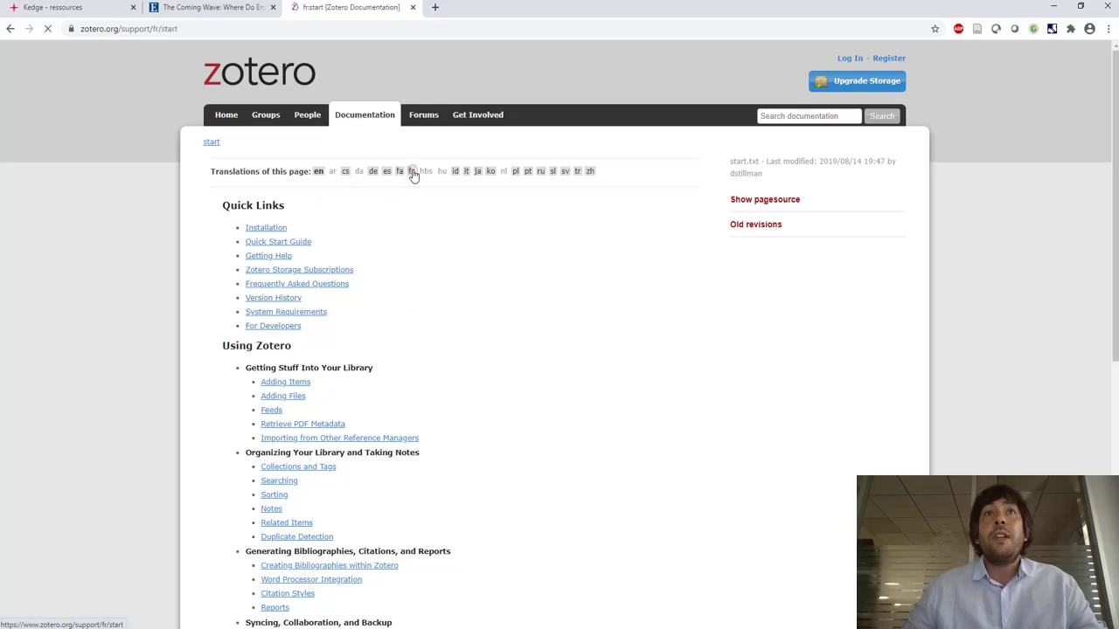